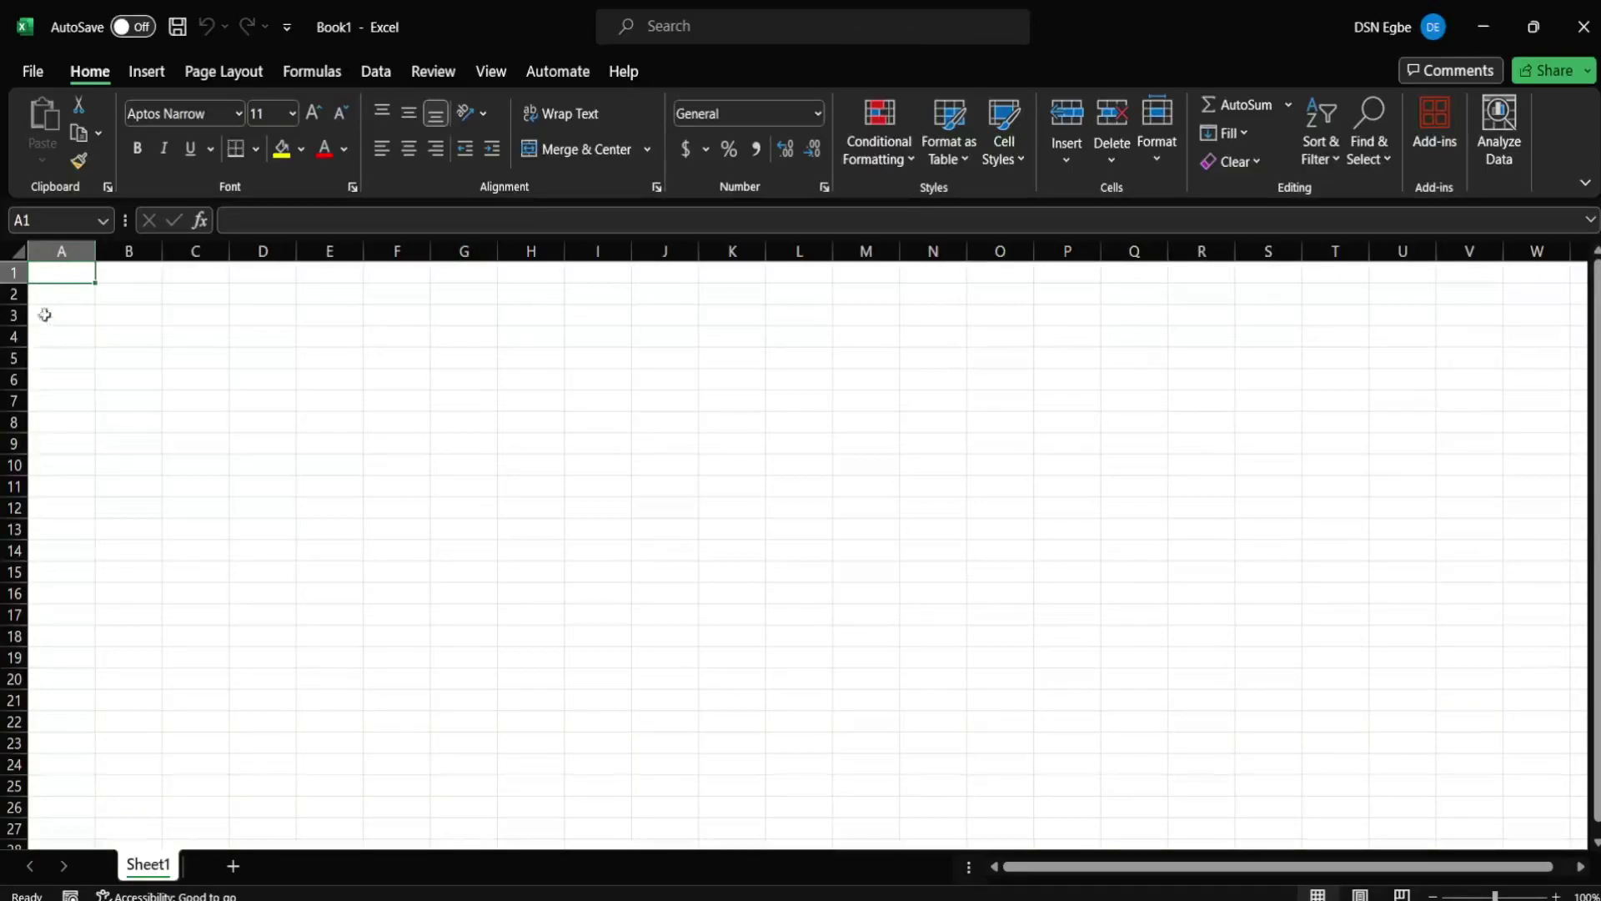
scroll(59, 742, "down", 20)
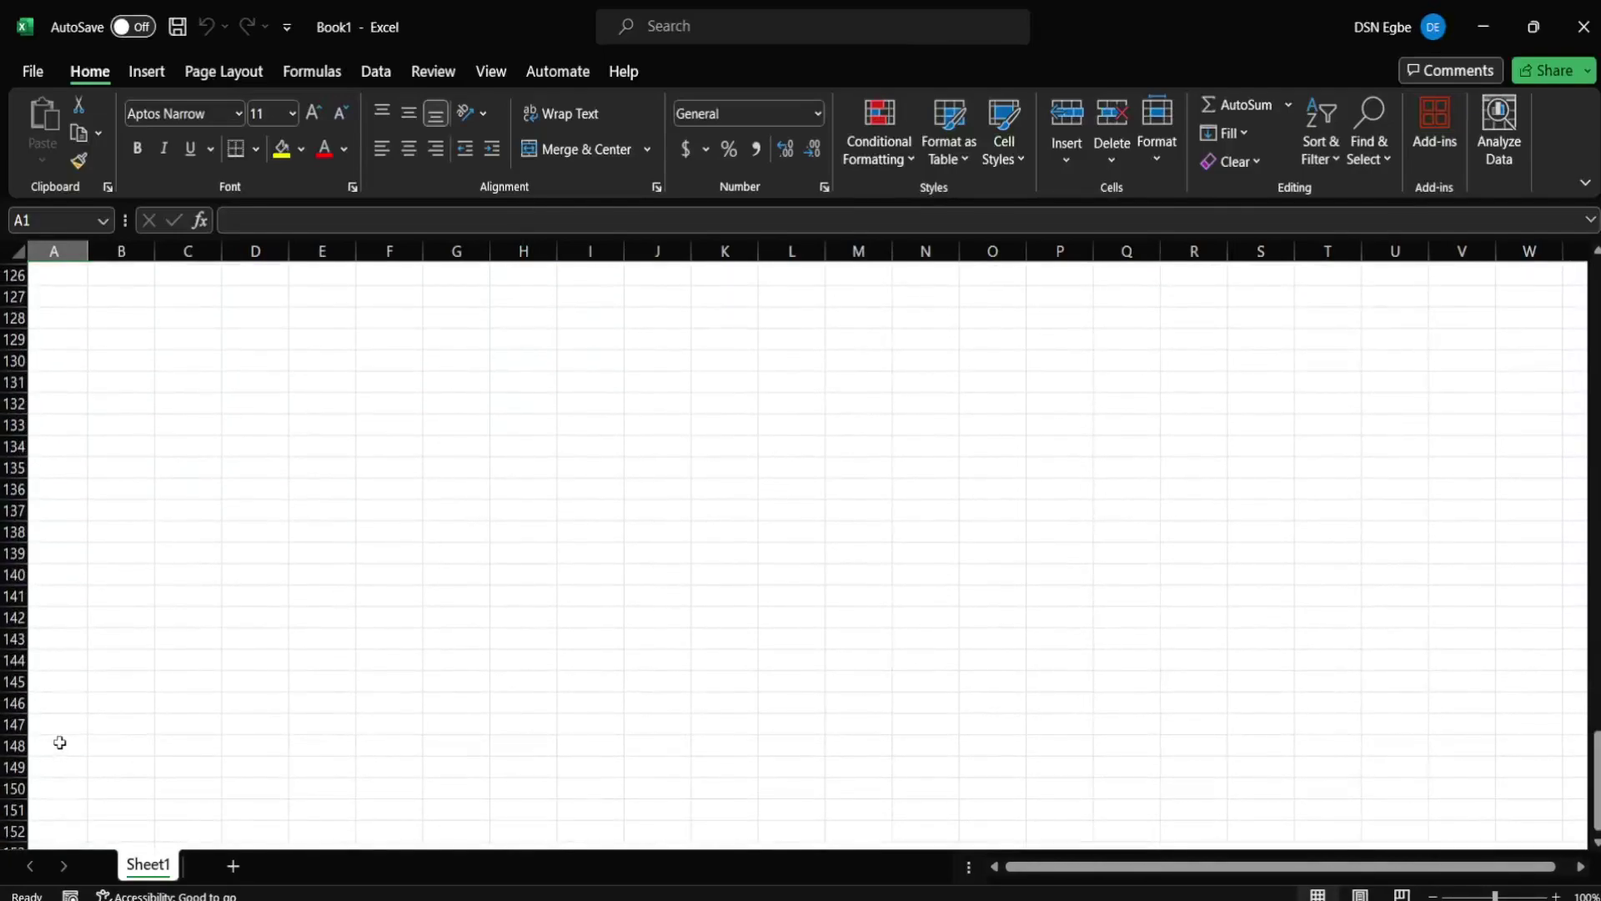
scroll(59, 742, "up", 20)
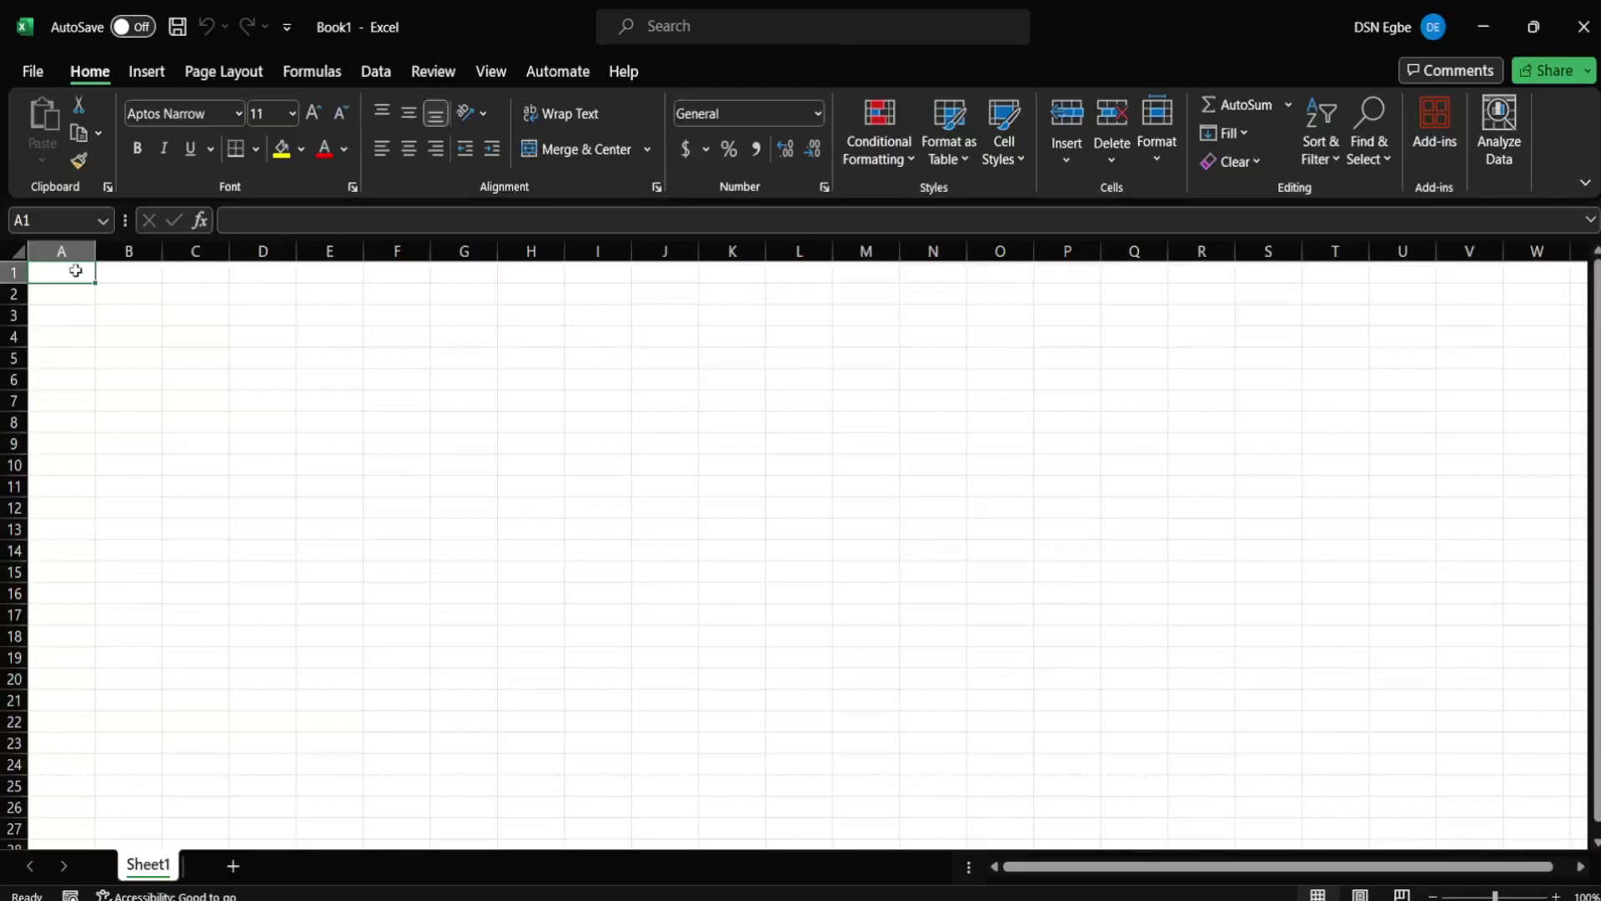
- Enter 1 in cell A1 and 2 in cell A2
type("1")
key("Return")
type("2")
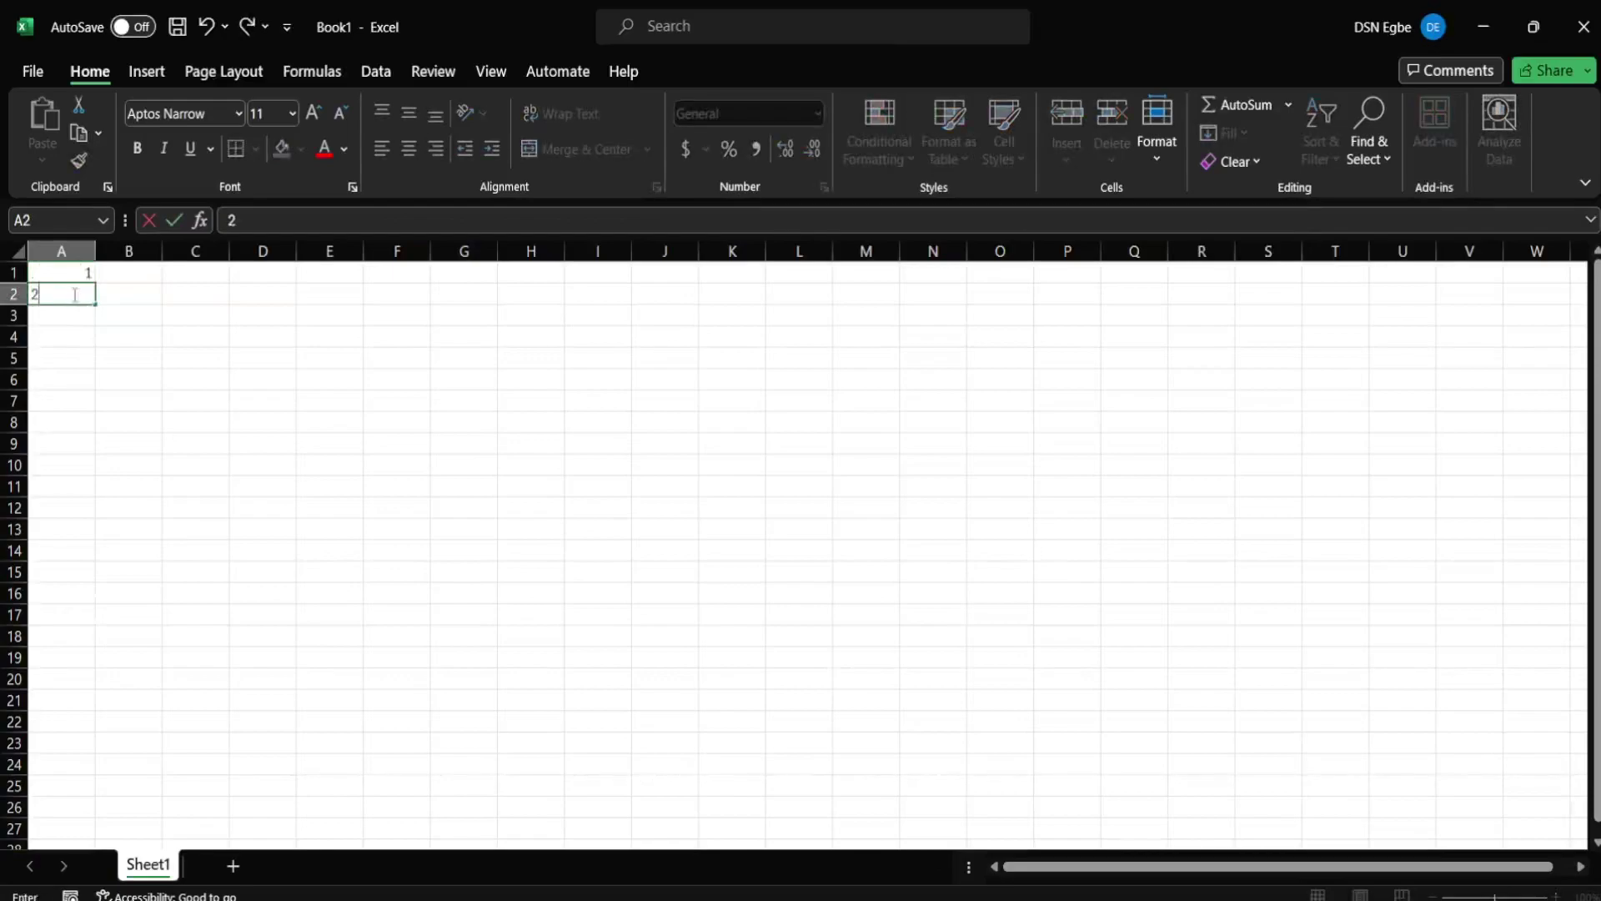
key("Return")
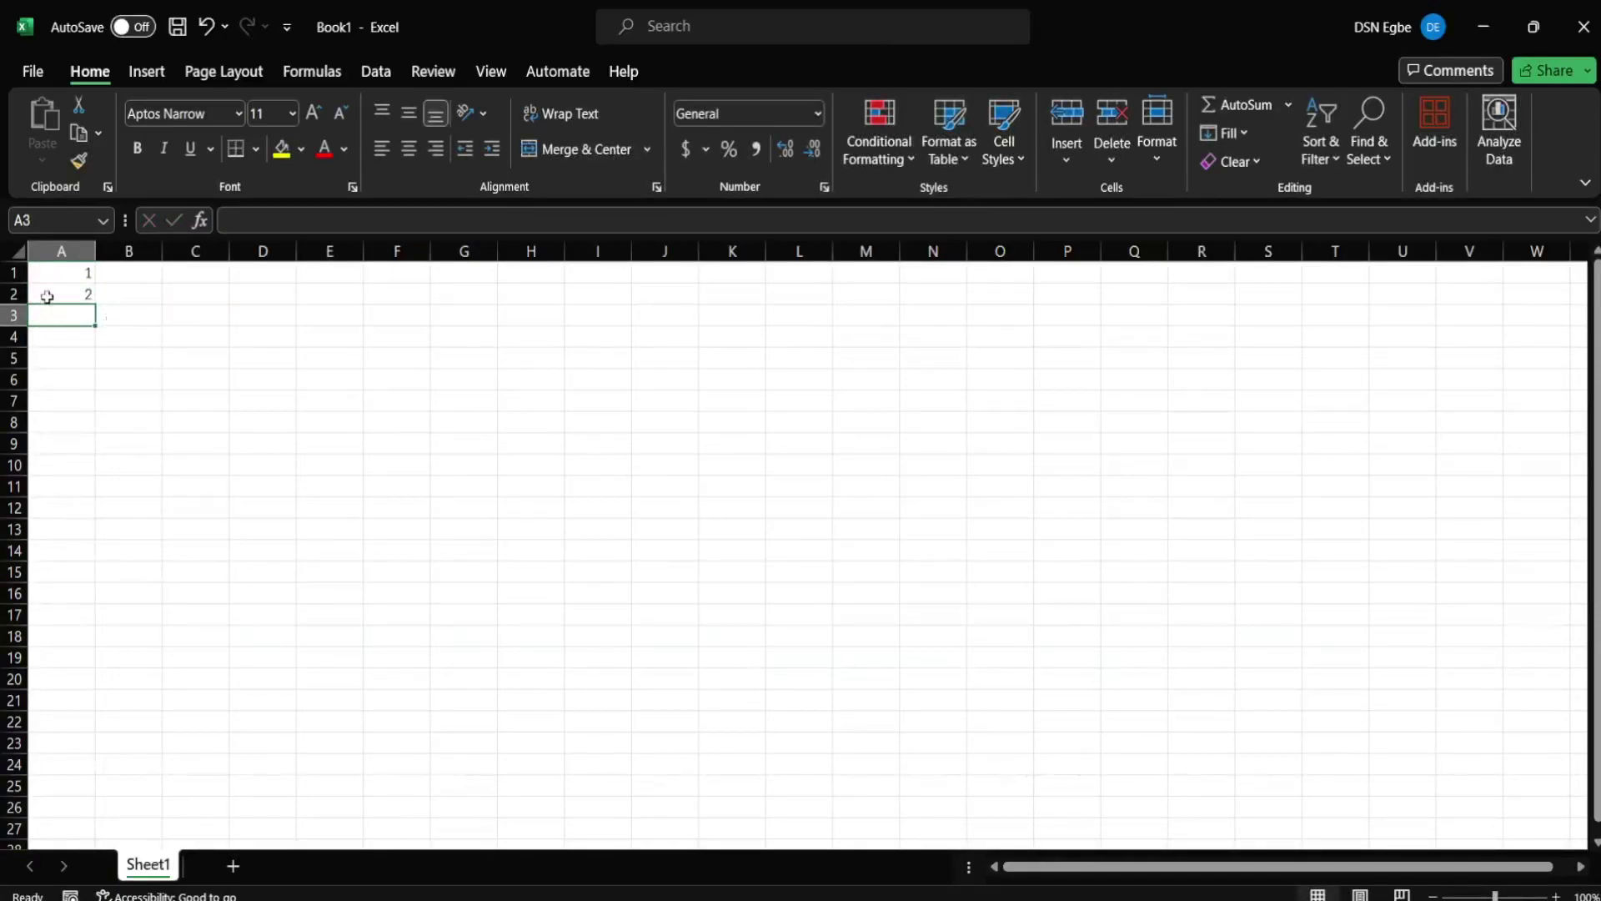
- Extend the number sequence from cells A1:A2 down to A25 with the fill handle
left_click(67, 277)
left_click(69, 289)
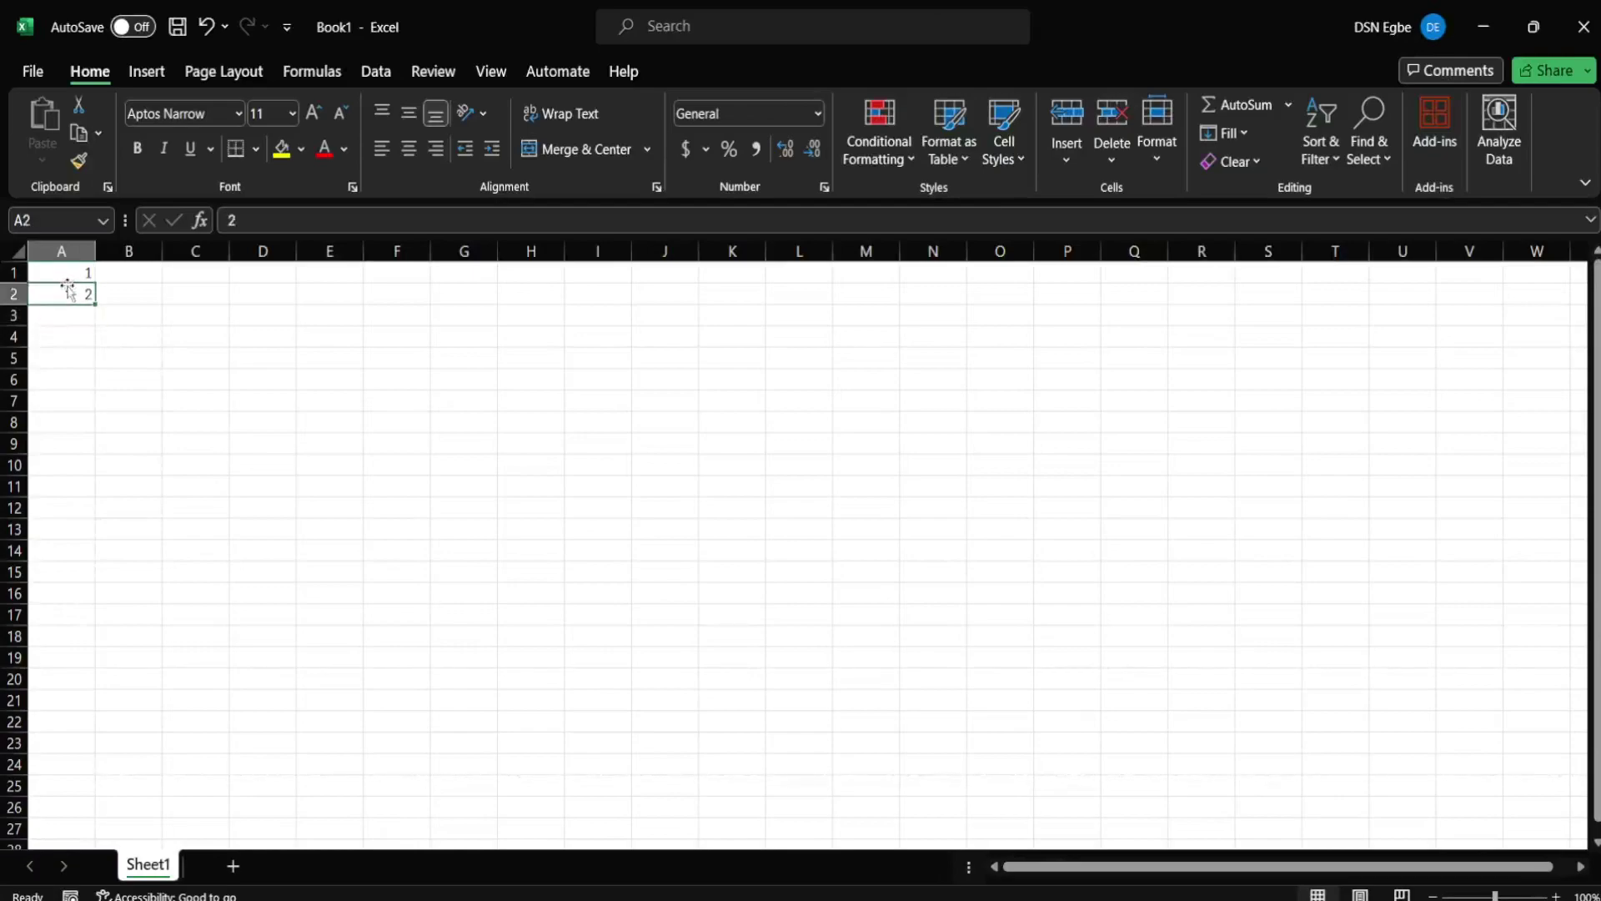
left_click_drag(67, 269, 120, 785)
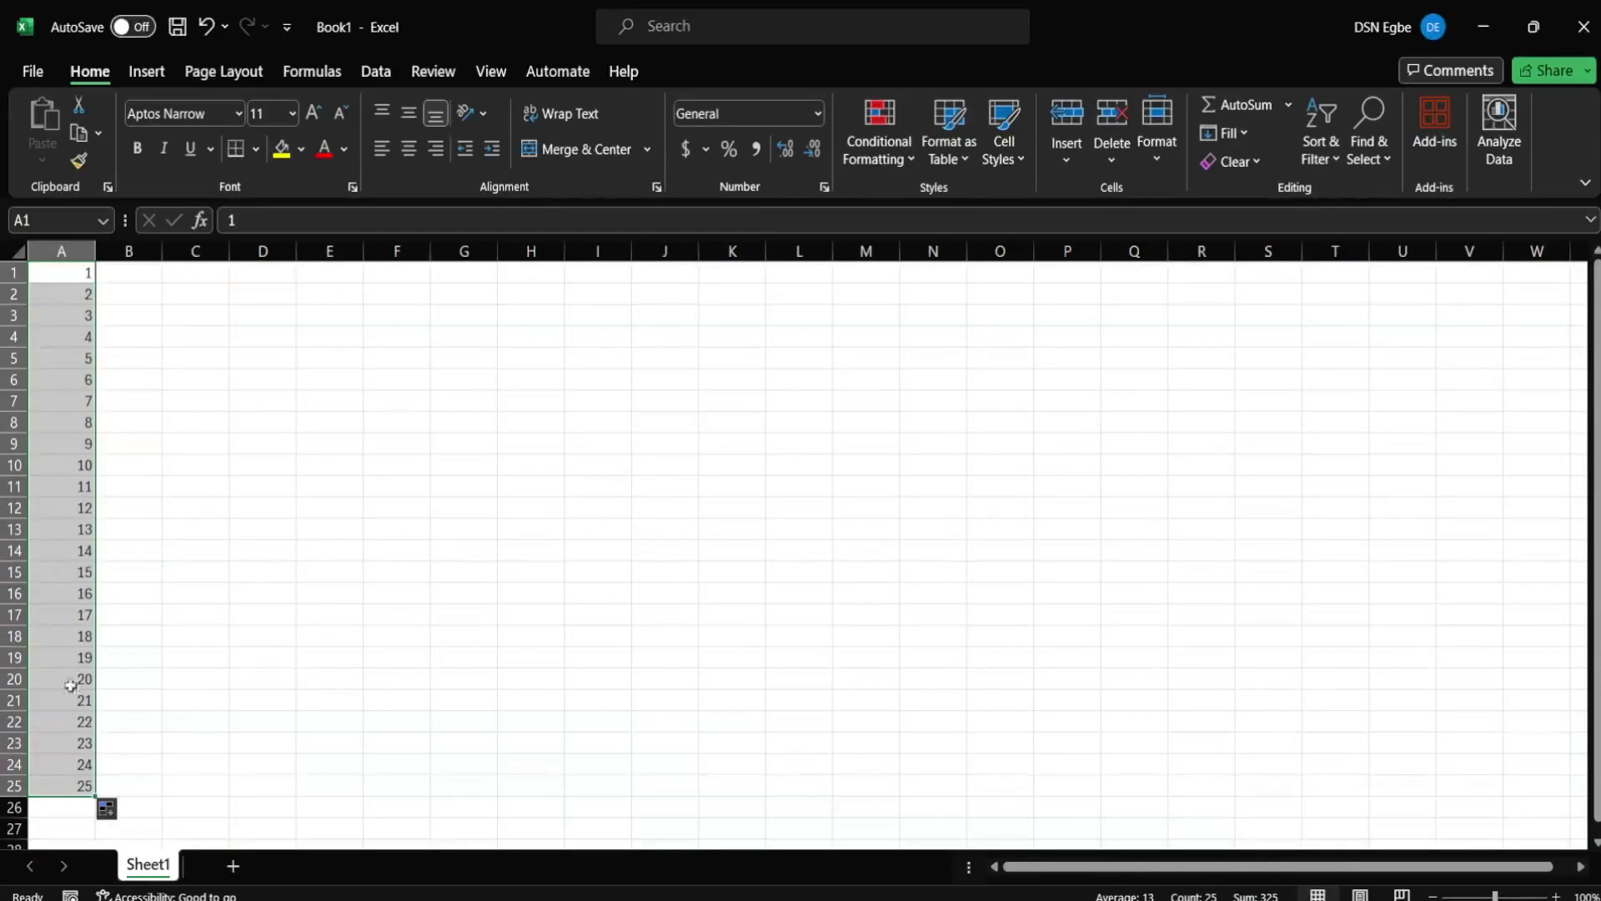
scroll(66, 675, "down", 10)
scroll(67, 675, "up", 10)
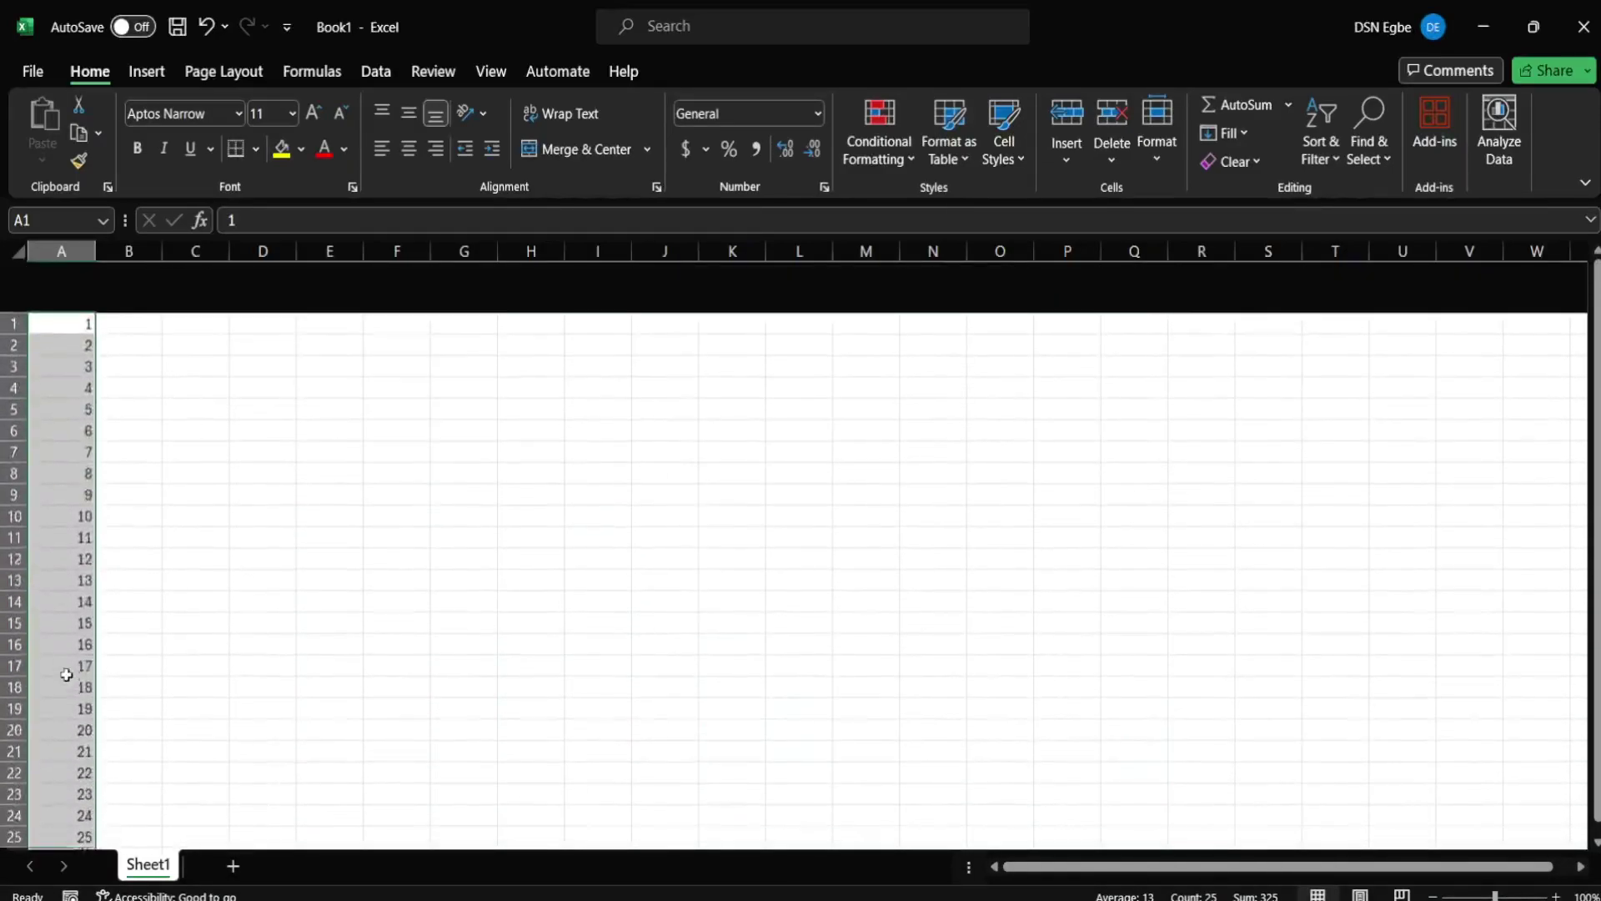
- Undo the column A autofill and the entry in cell A2
key("ctrl+z")
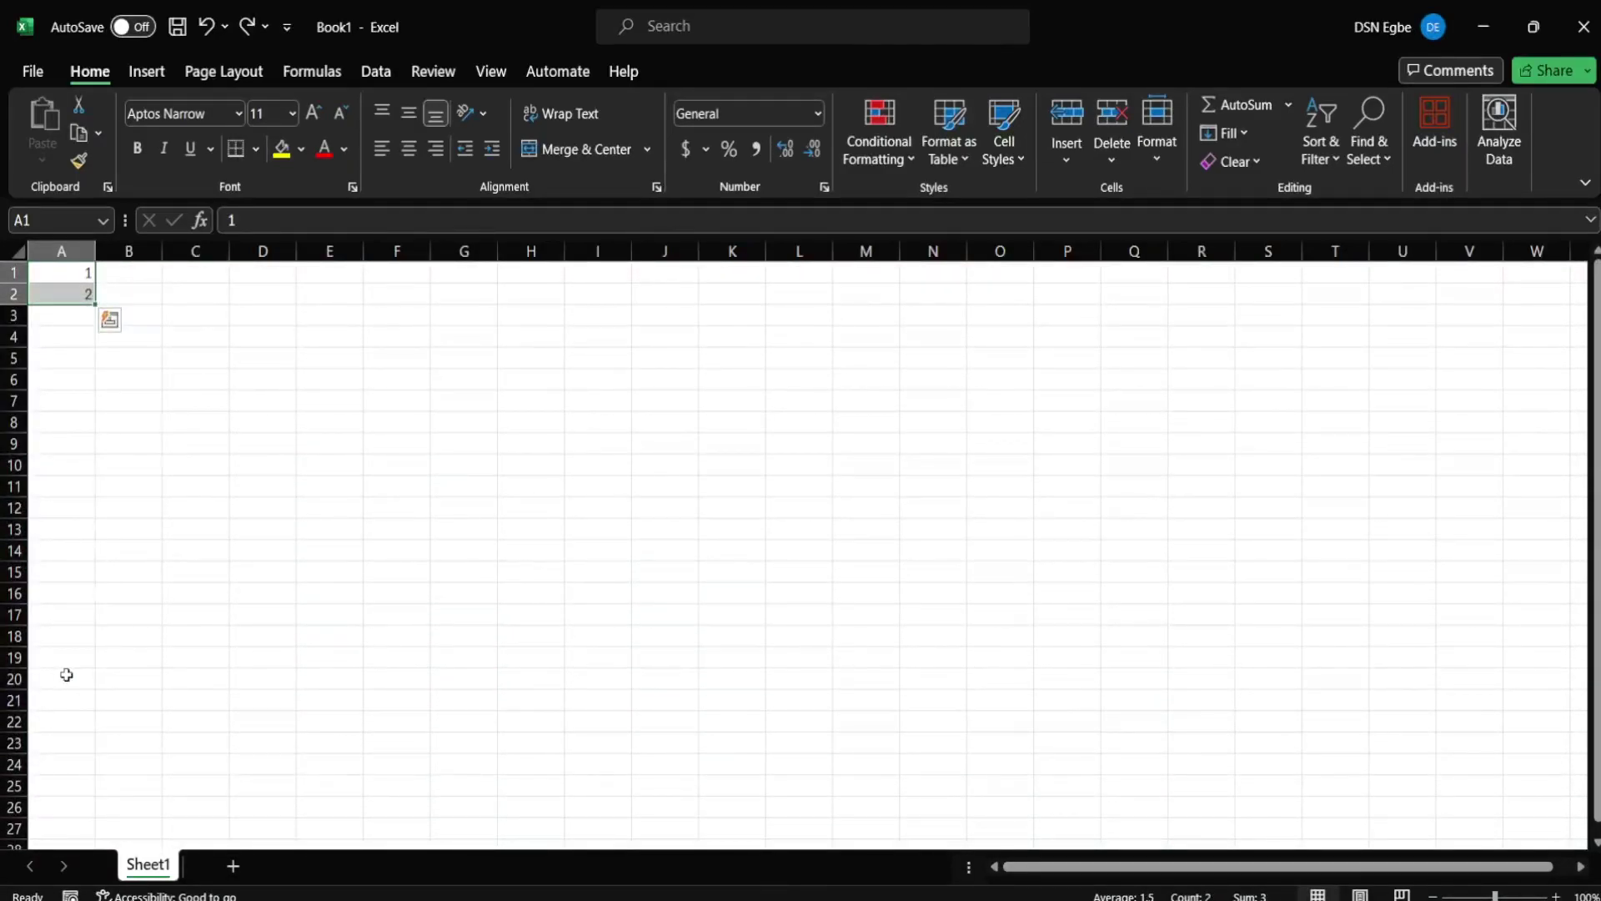
key("ctrl+z")
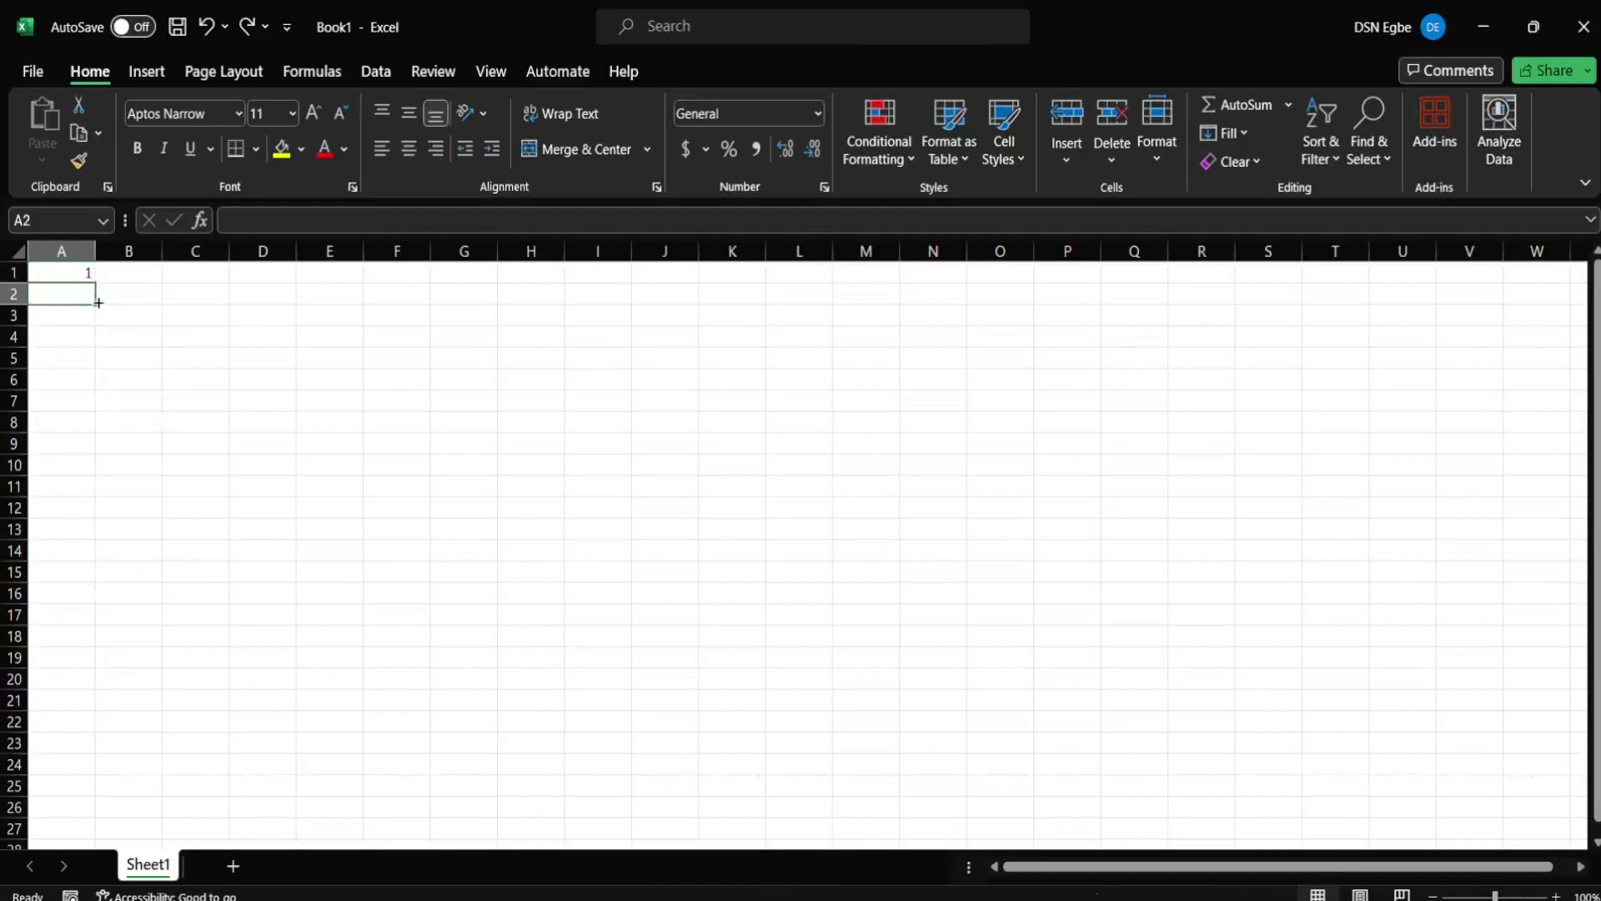
- Fill column A from cell A1 with a linear series in columns, using a stop value of 1000, and check its last rows
left_click(83, 274)
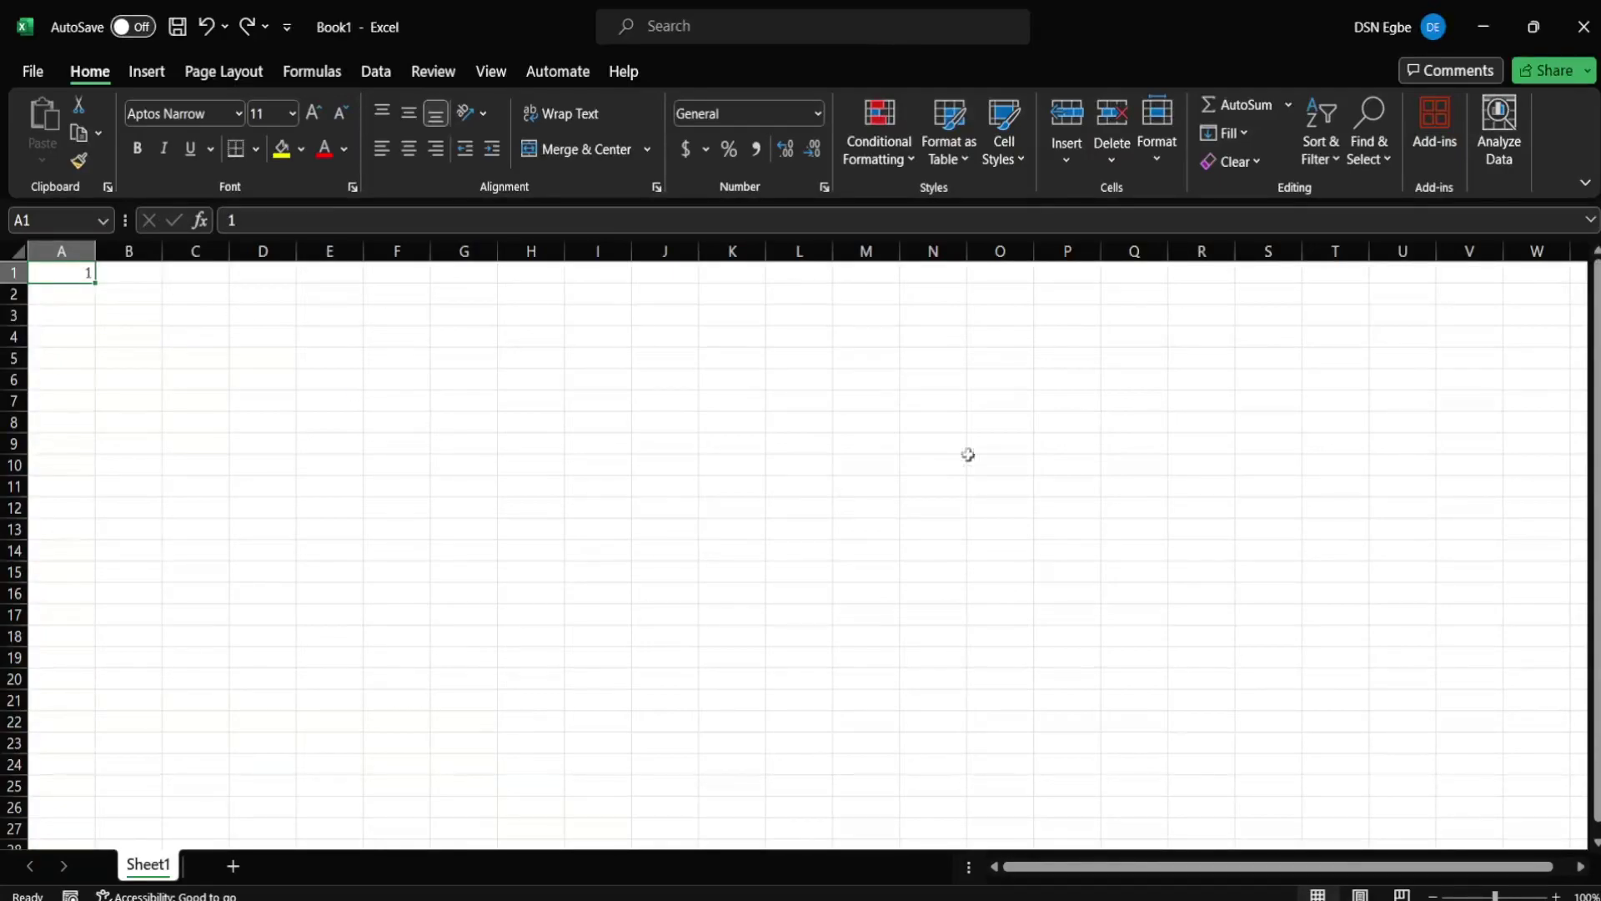
left_click(1241, 134)
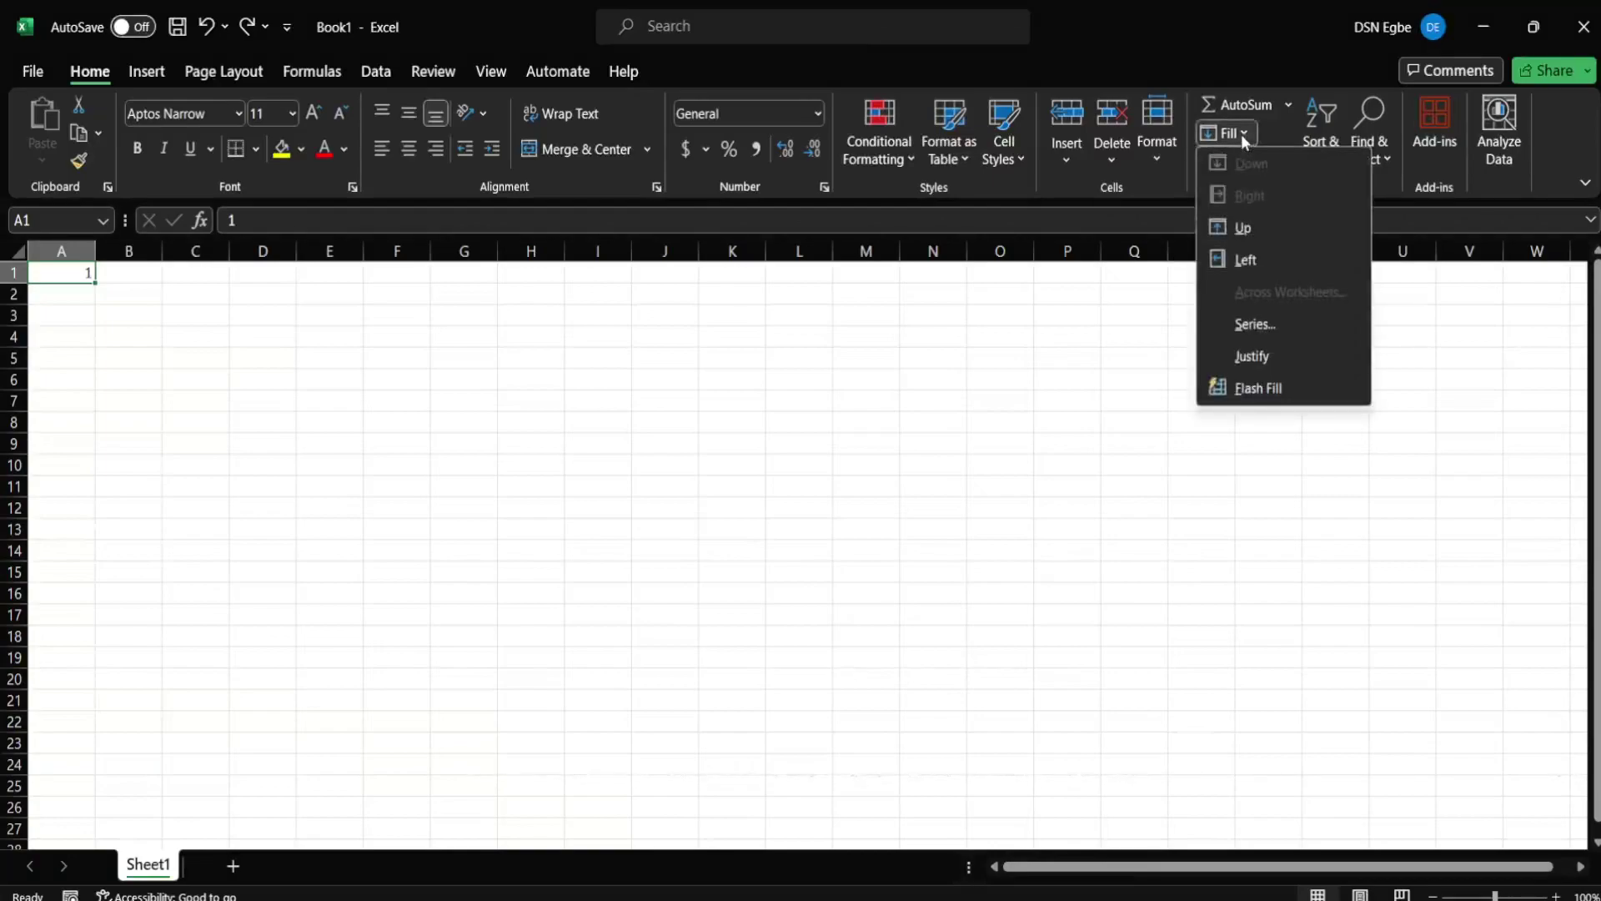
left_click(1272, 324)
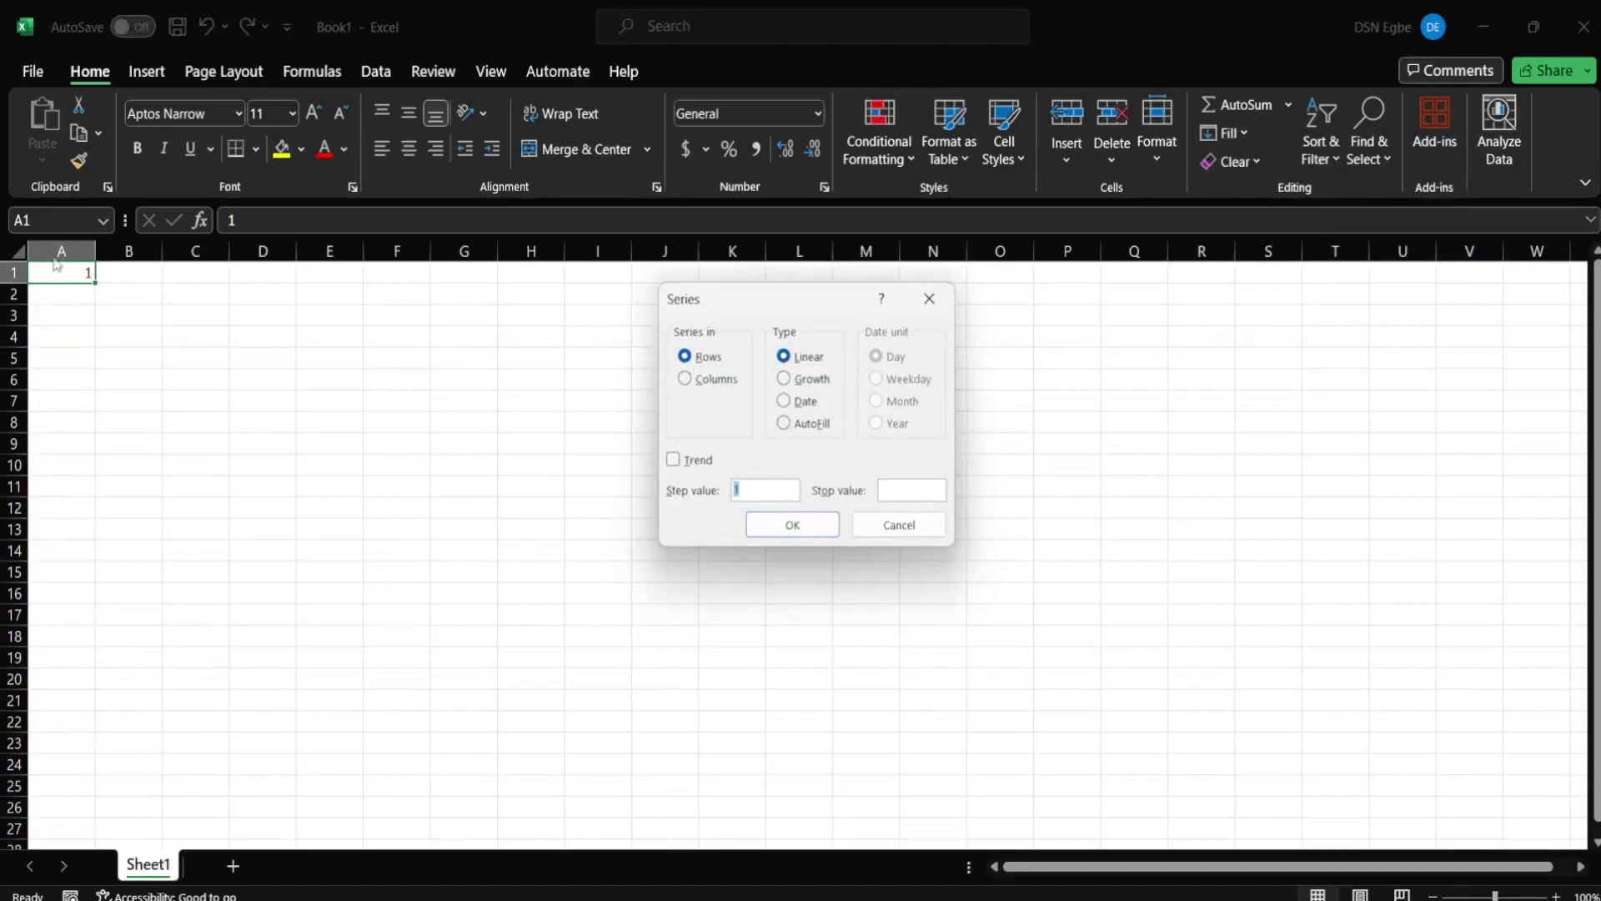
left_click(685, 378)
left_click(901, 488)
type("1000")
left_click(796, 525)
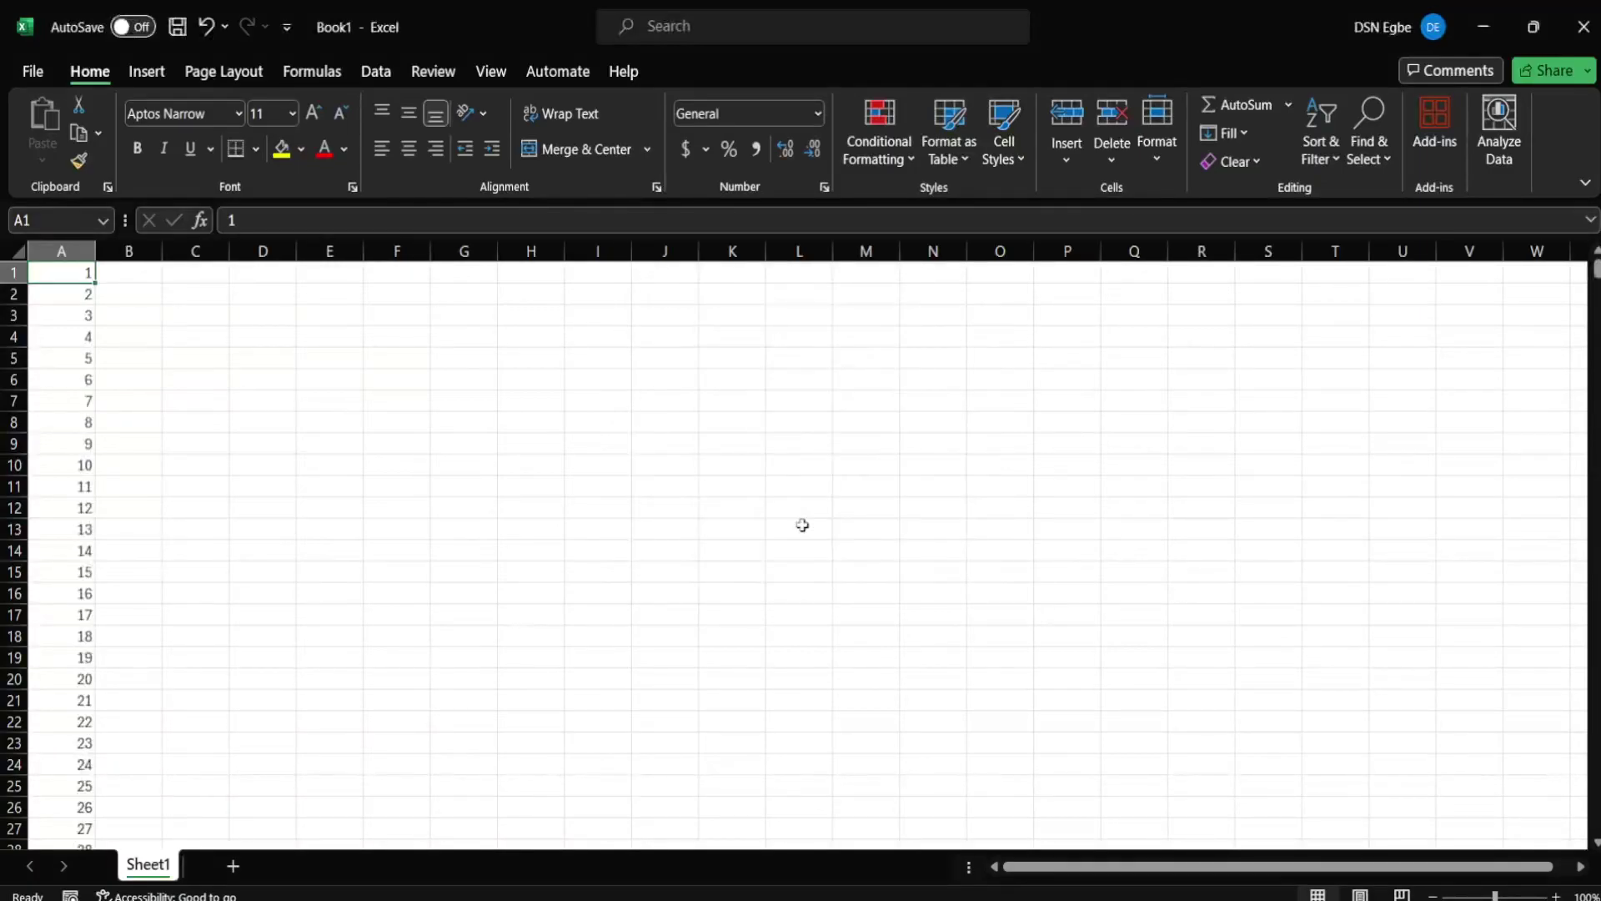
left_click_drag(1595, 268, 1595, 823)
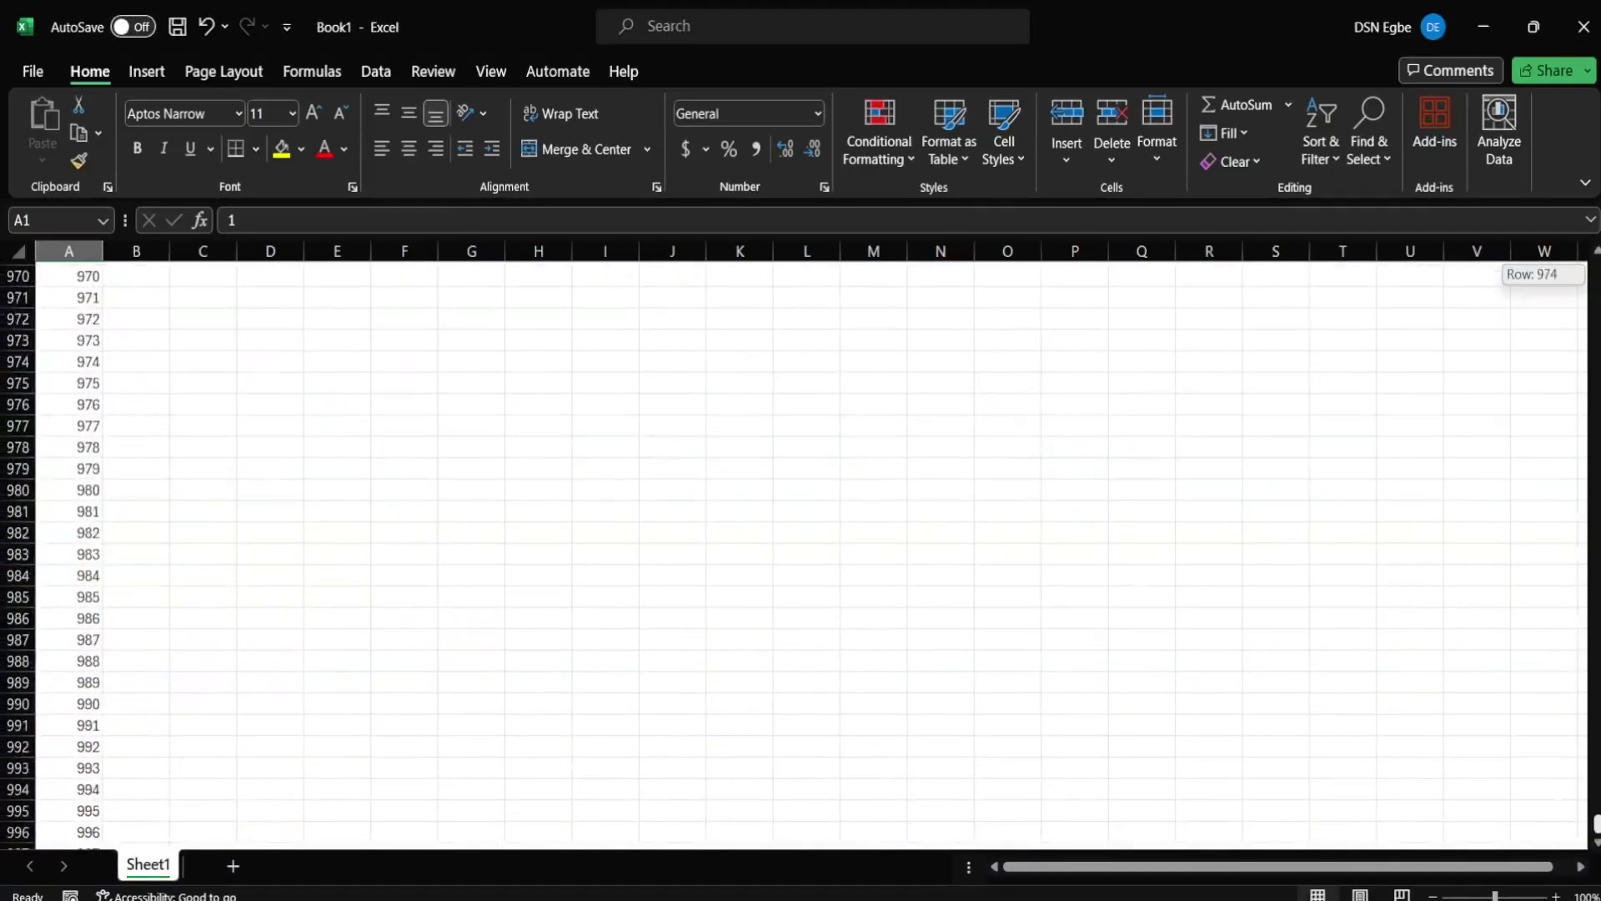
left_click_drag(1525, 894, 1561, 213)
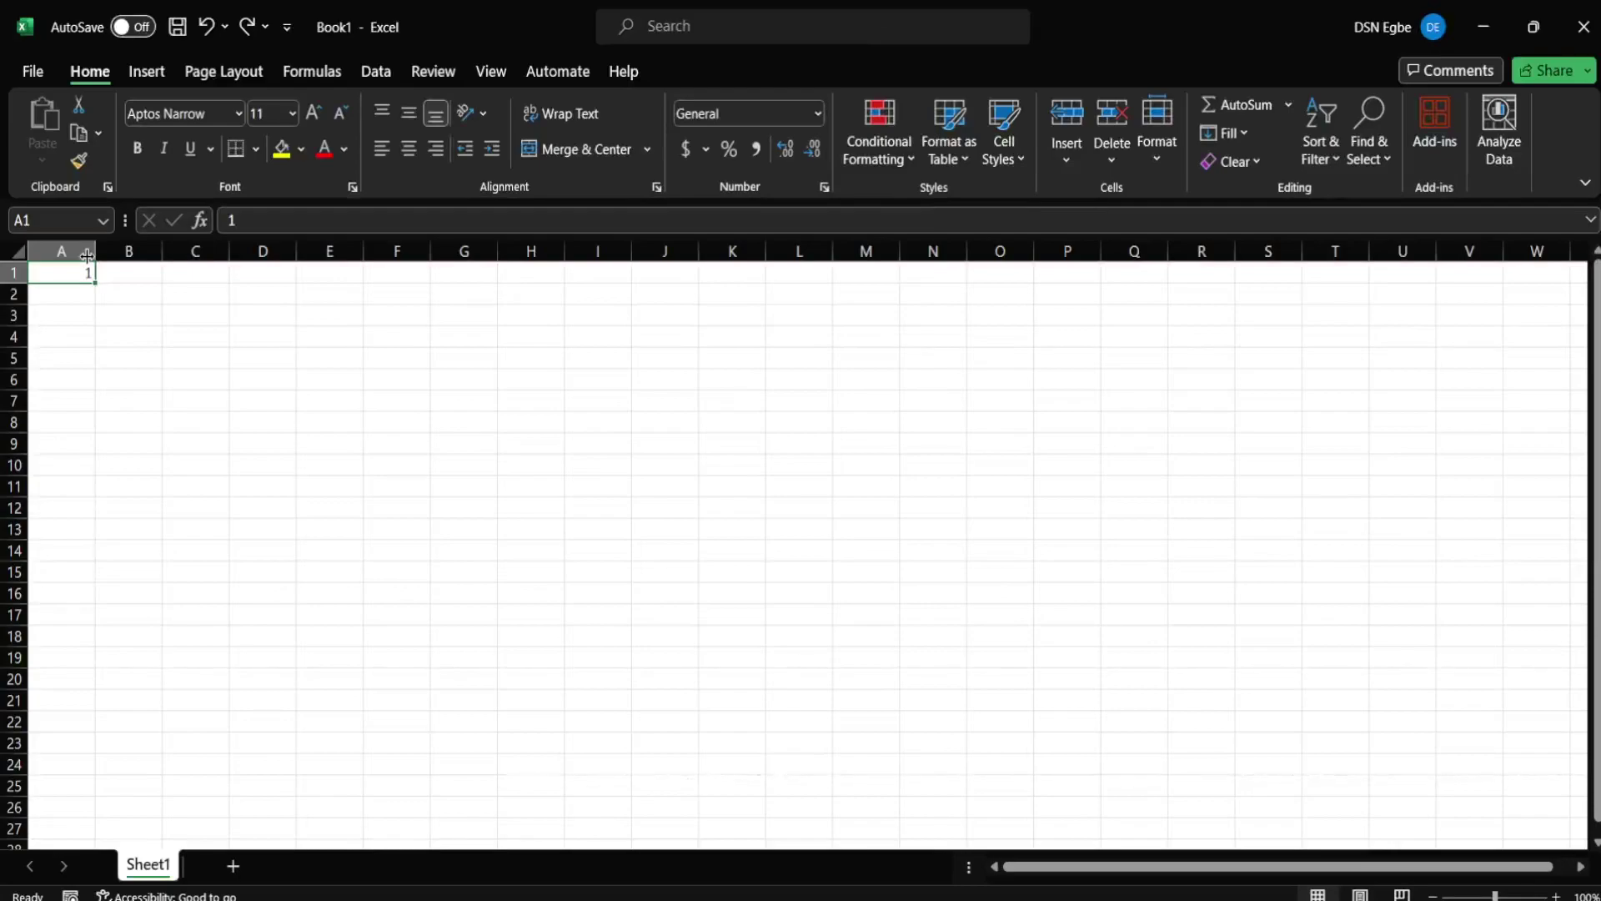
- Set cell A1 to 0 and fill column A from it with a linear series, using step value 2 and stop value 1000
type("0")
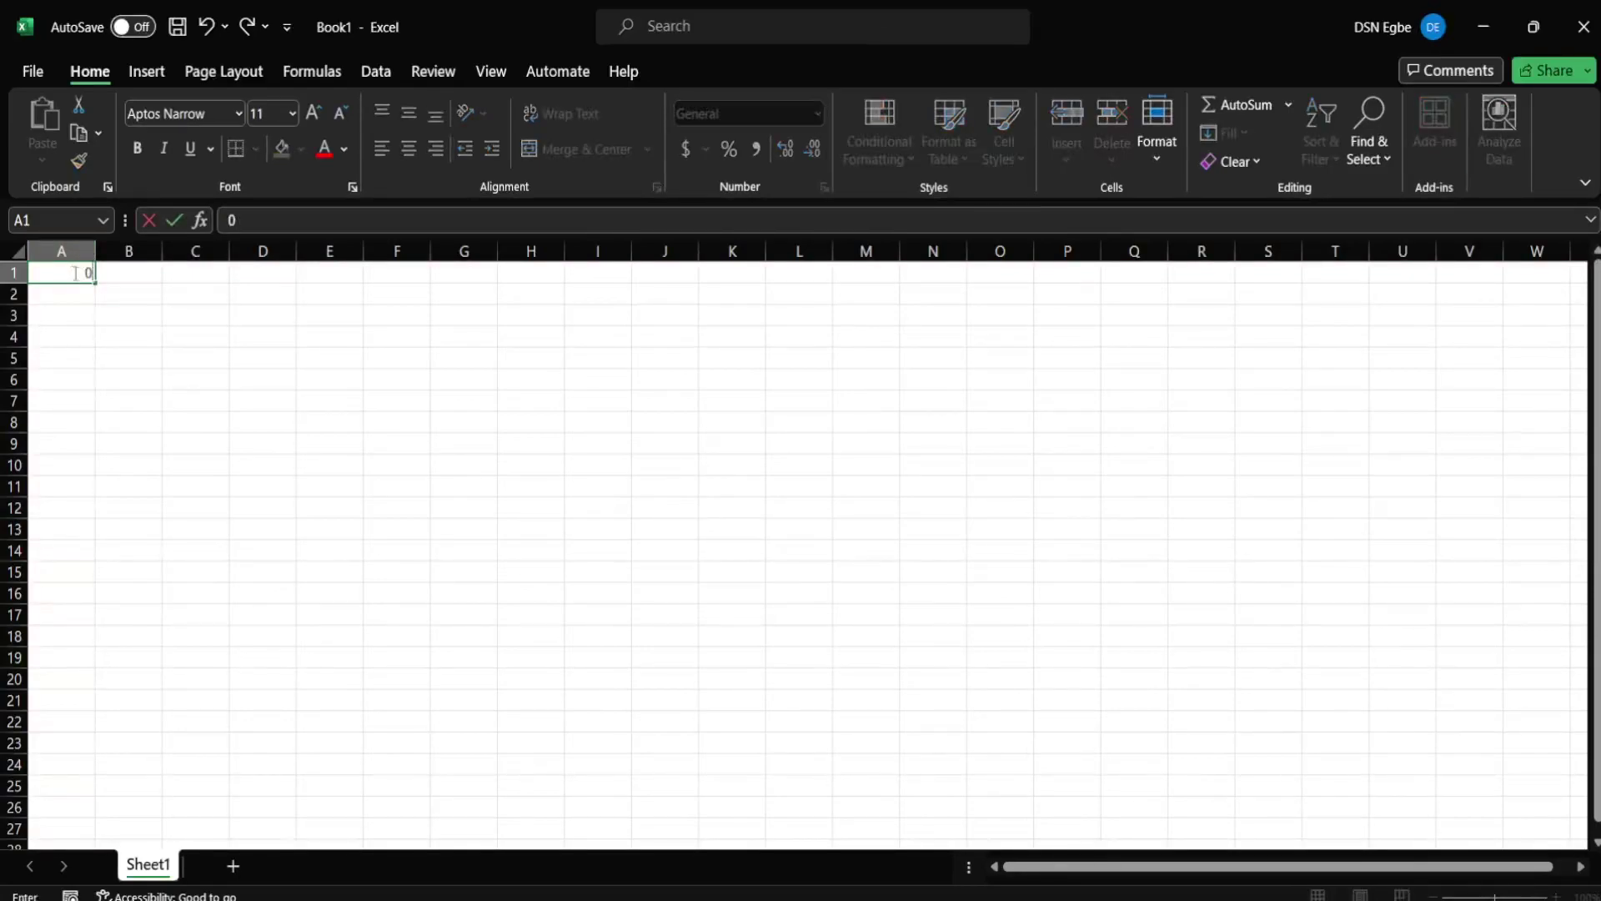
left_click(115, 282)
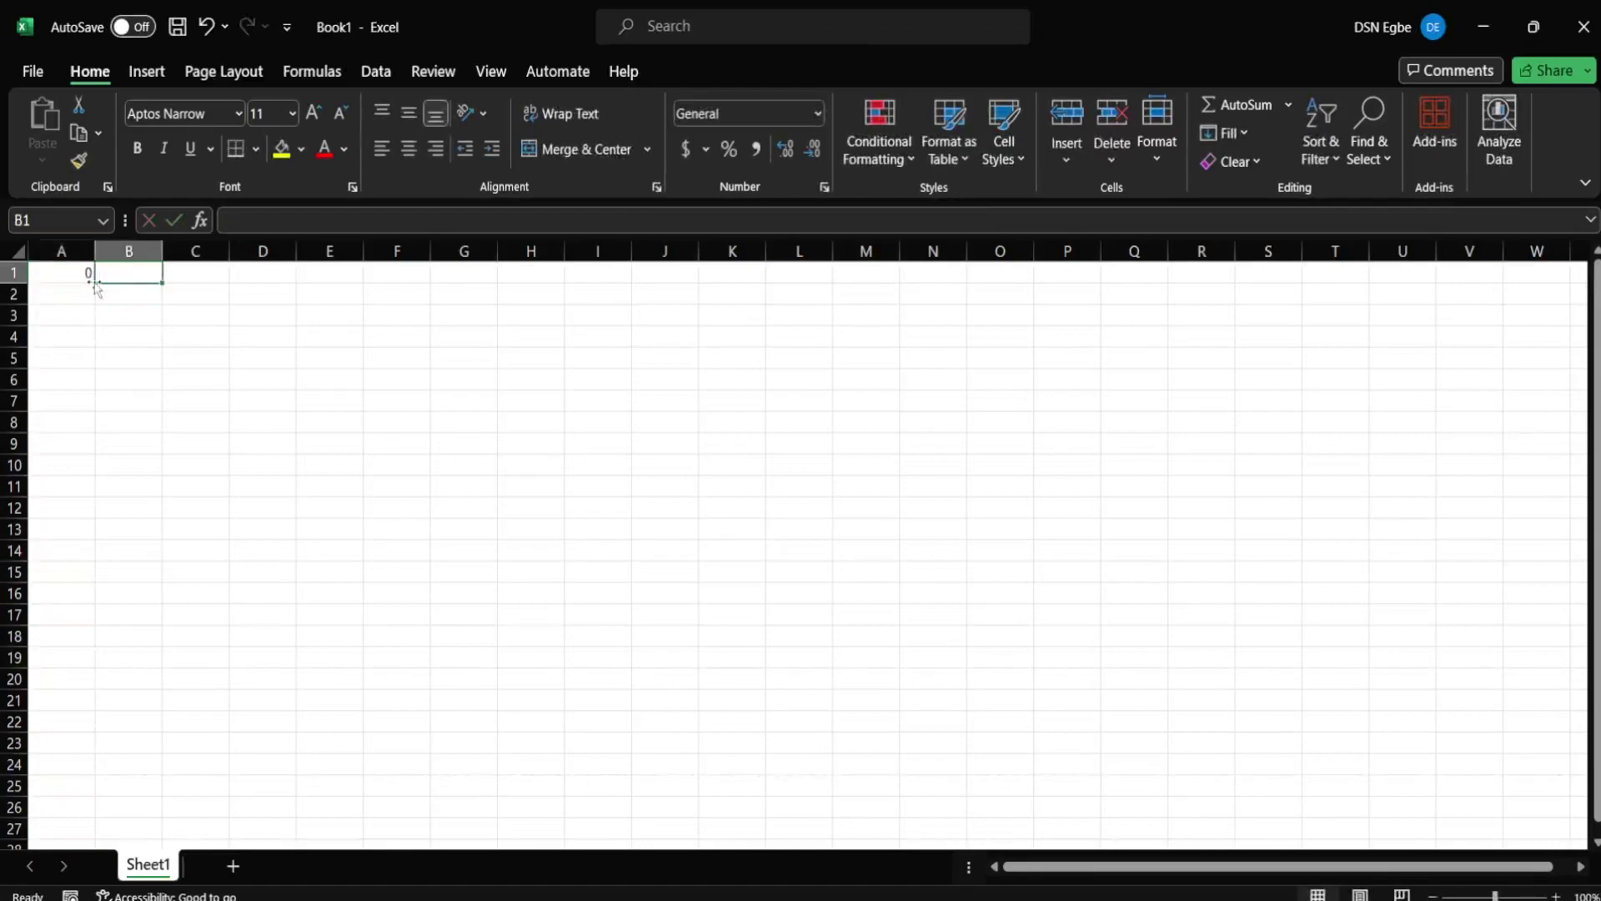
left_click(84, 272)
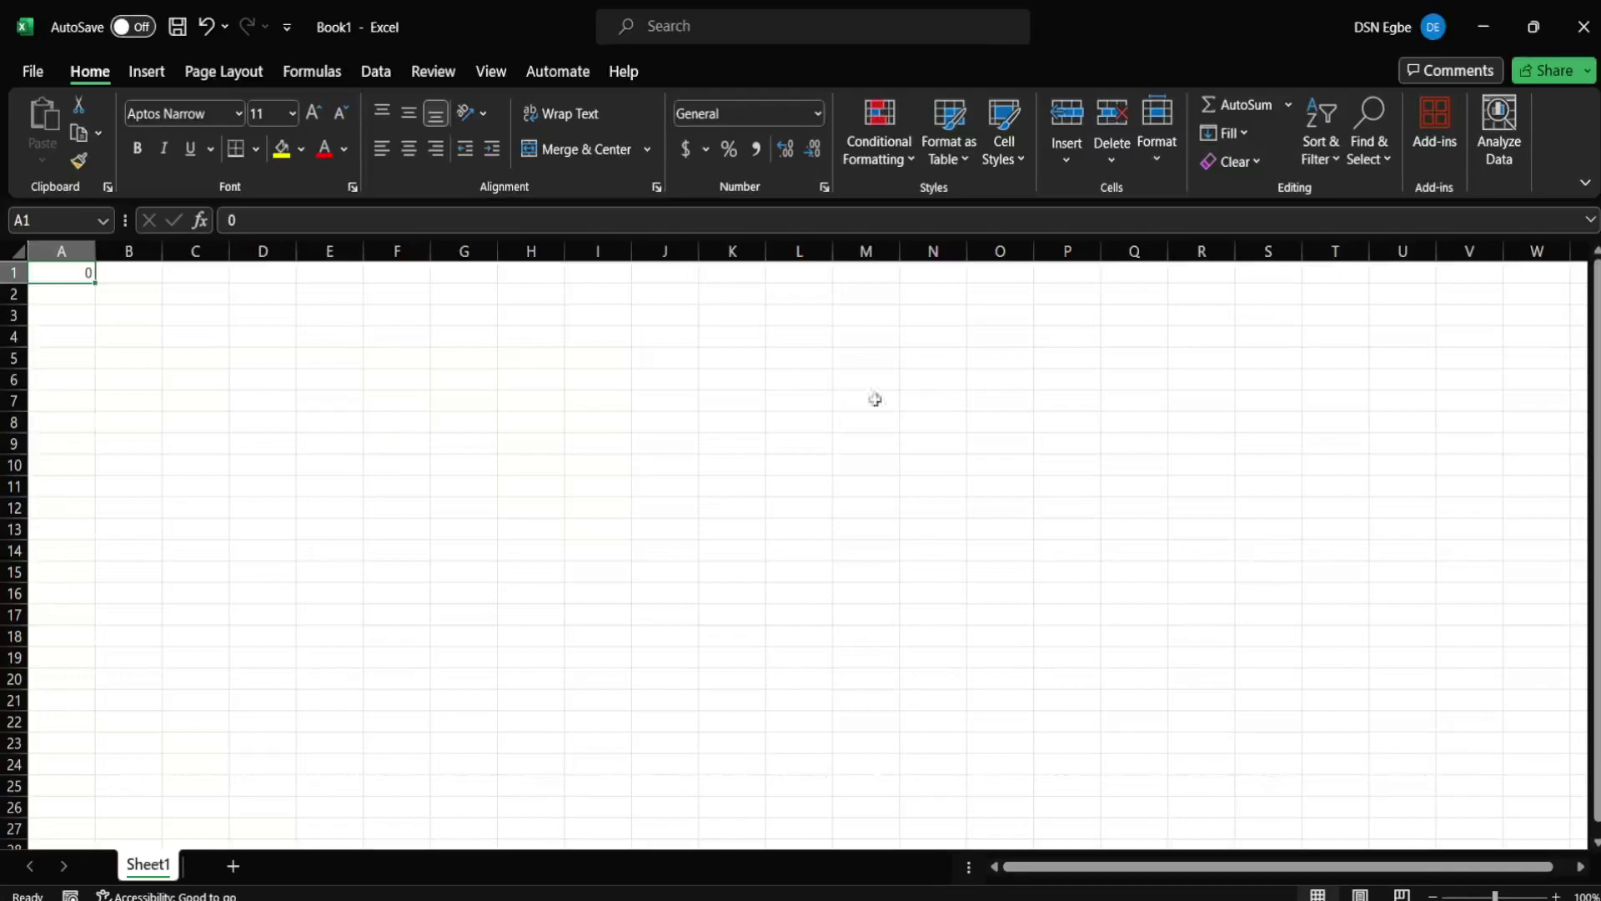
left_click(1228, 132)
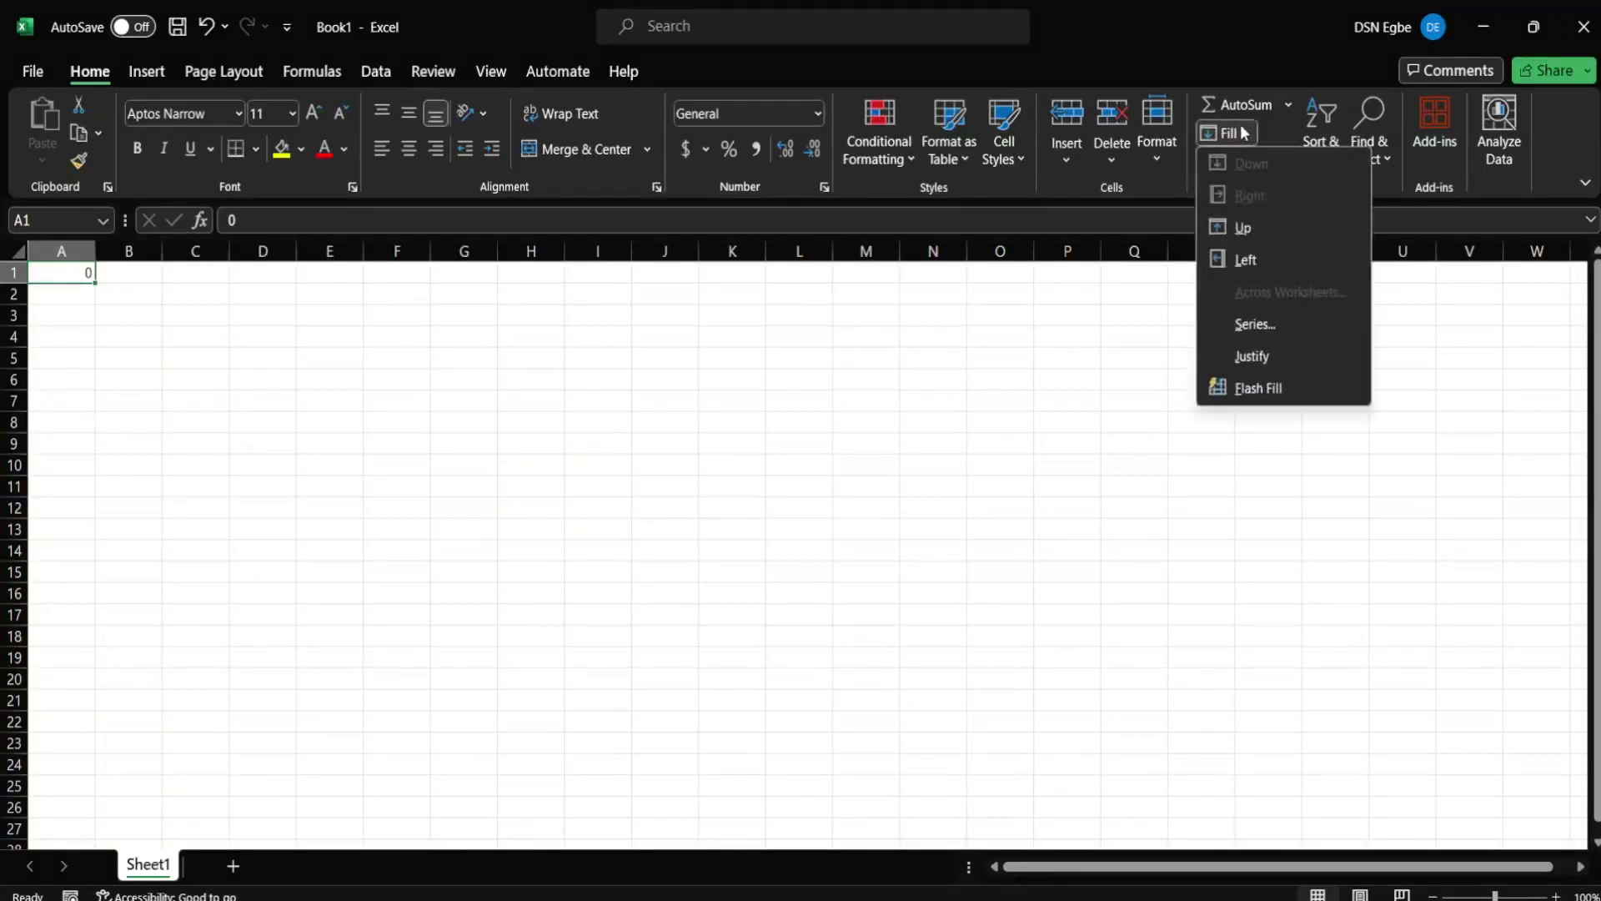
left_click(1246, 325)
left_click(713, 380)
left_click(748, 489)
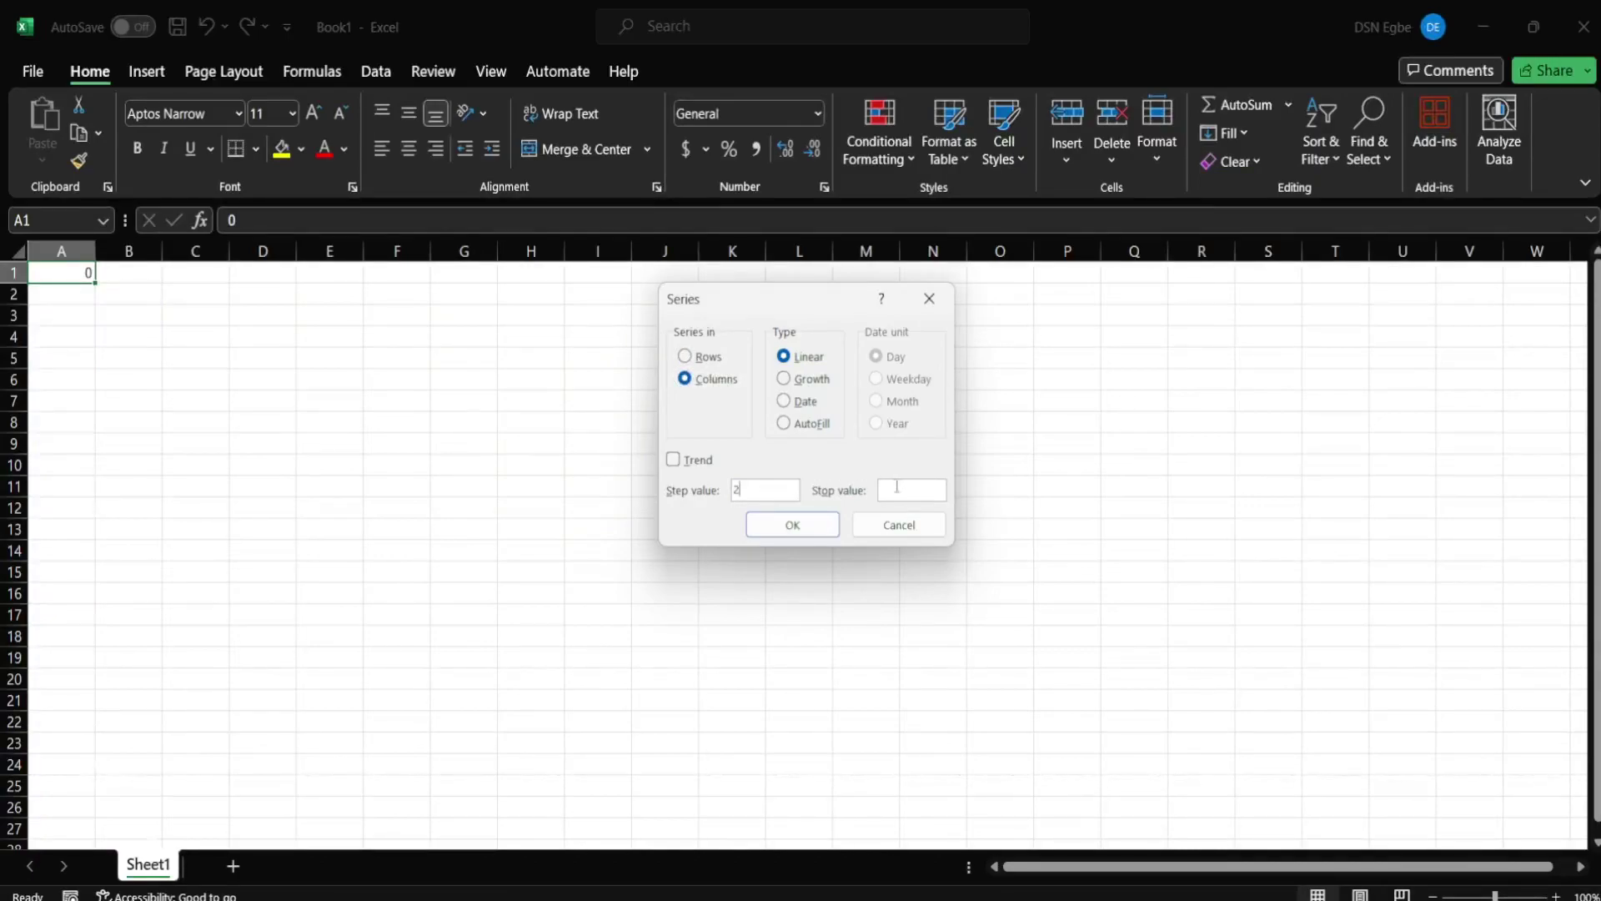
type("1000")
left_click(787, 526)
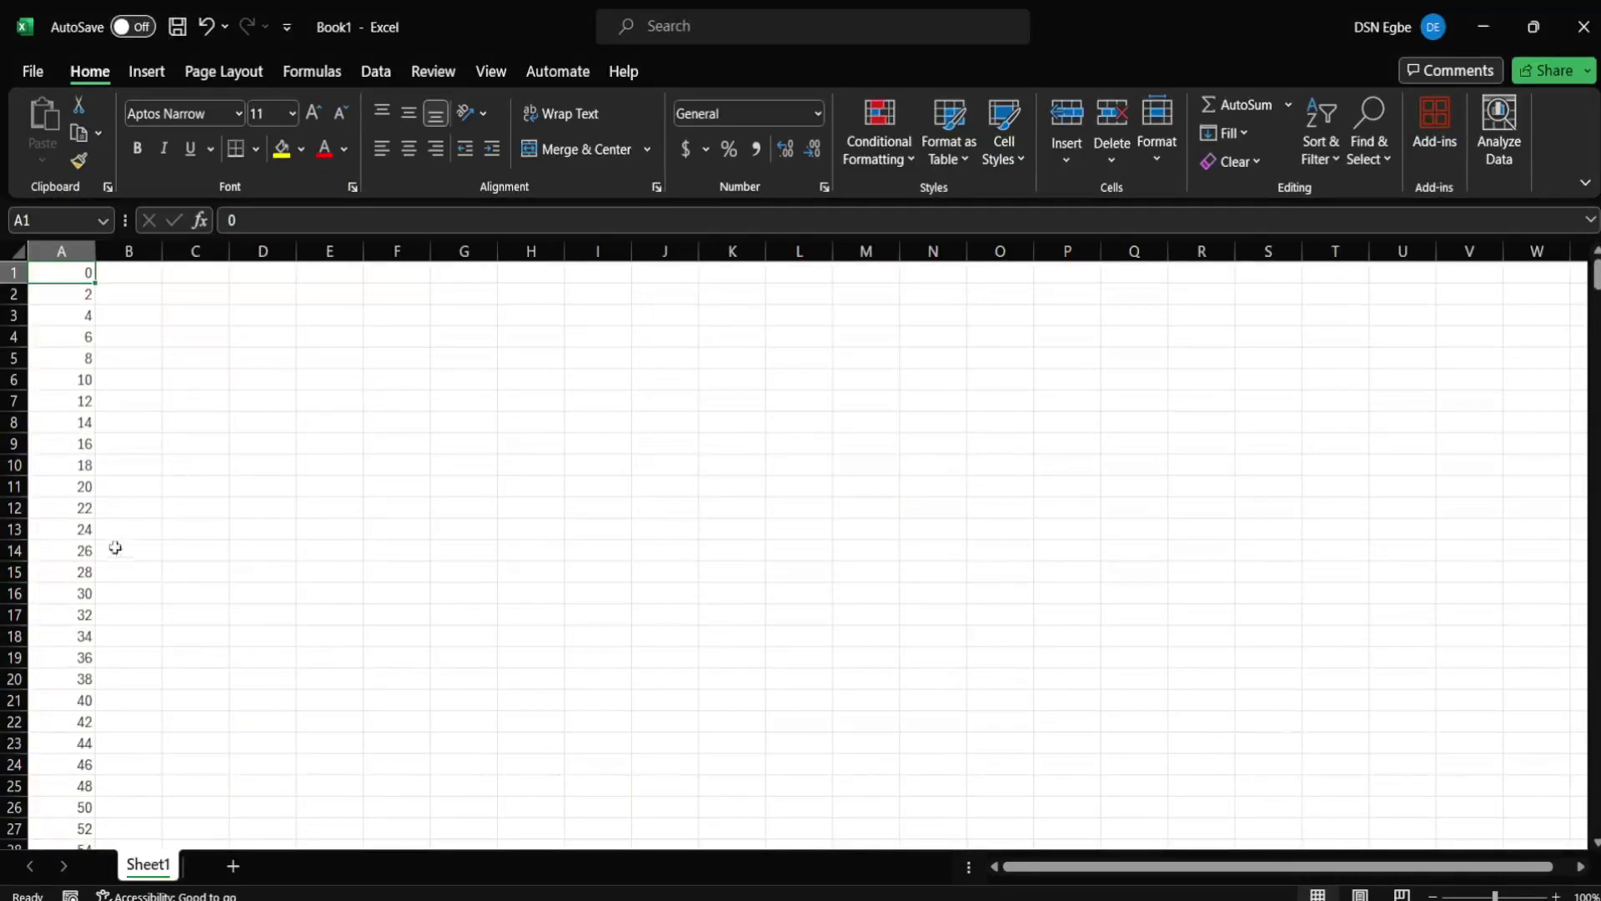
scroll(85, 561, "down", 11)
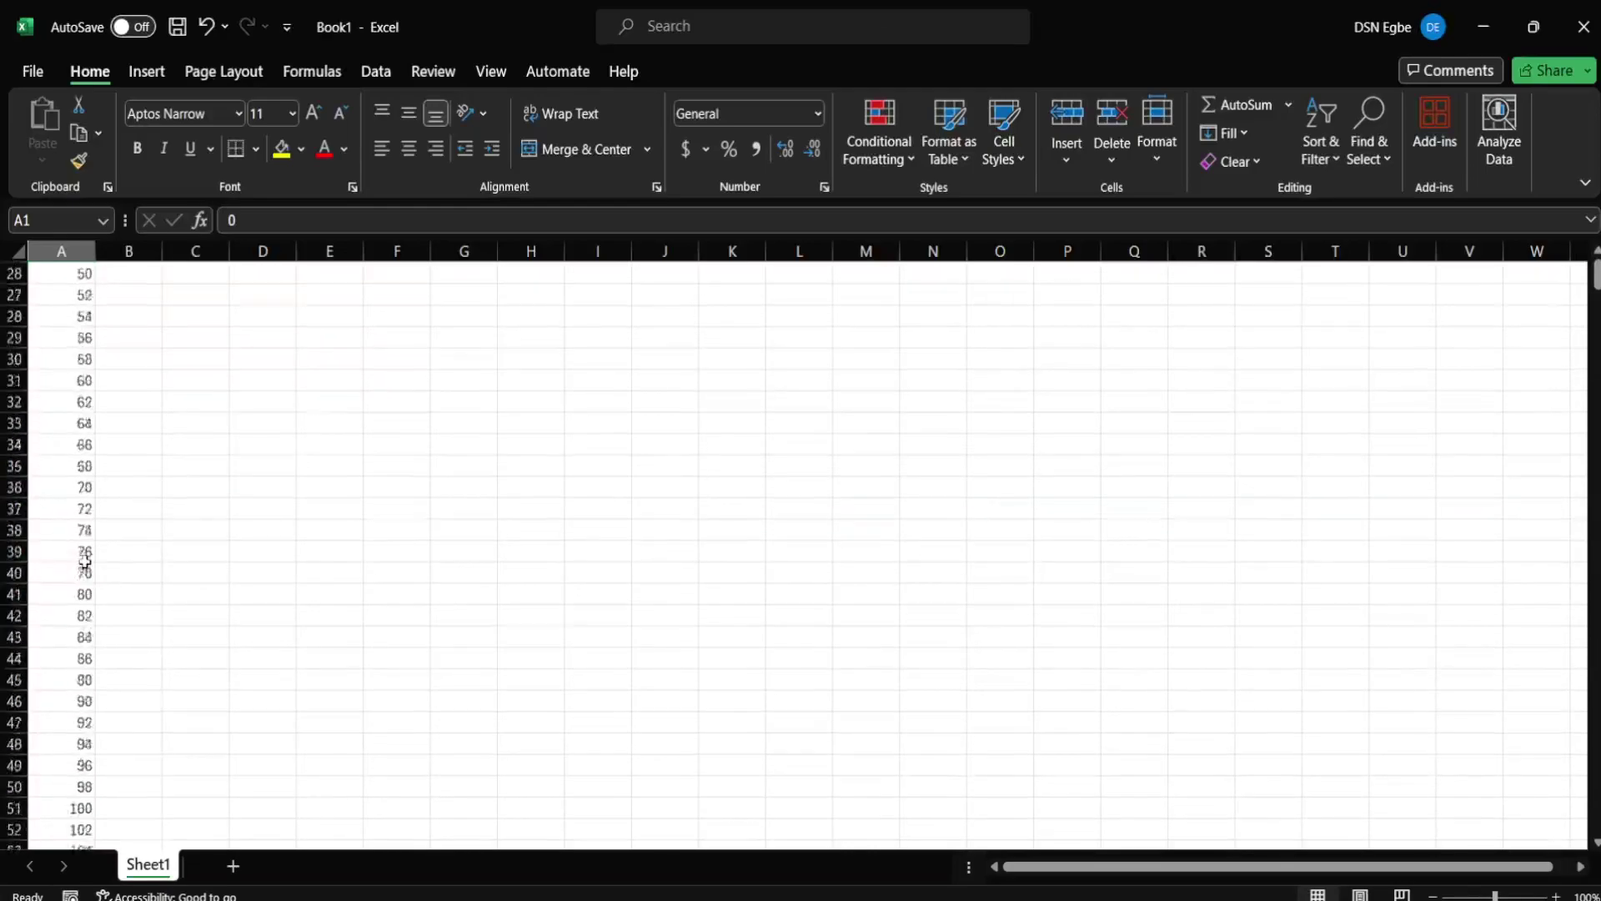
scroll(85, 560, "up", 11)
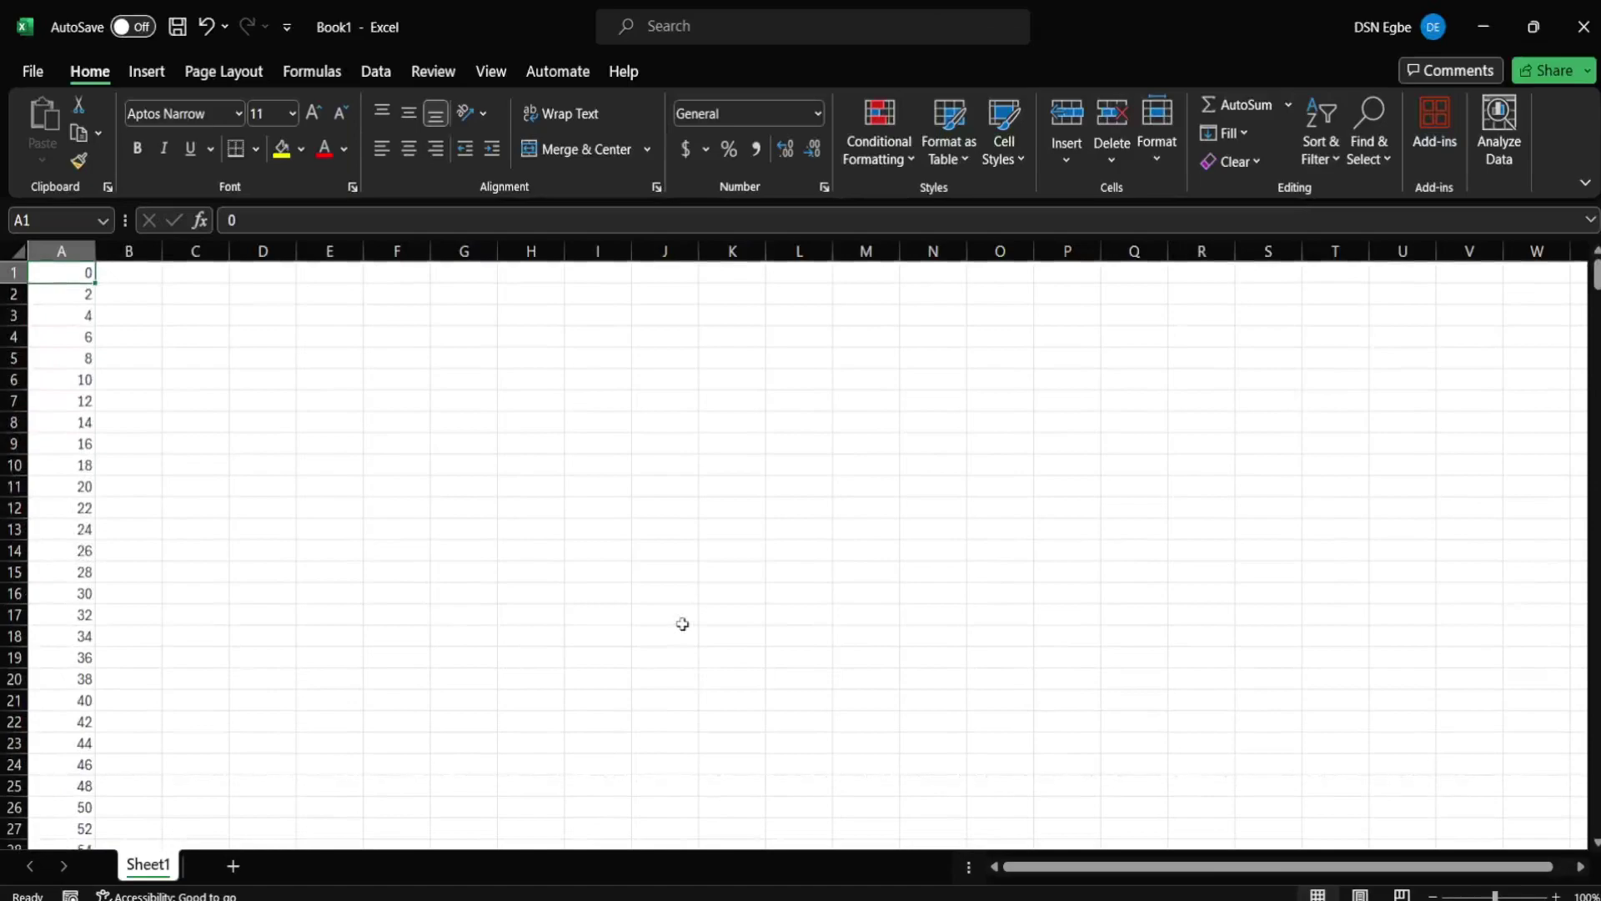
- Undo the even-number series in column A and the entry of 0 in A1
key("ctrl+z")
key("ctrl+z")
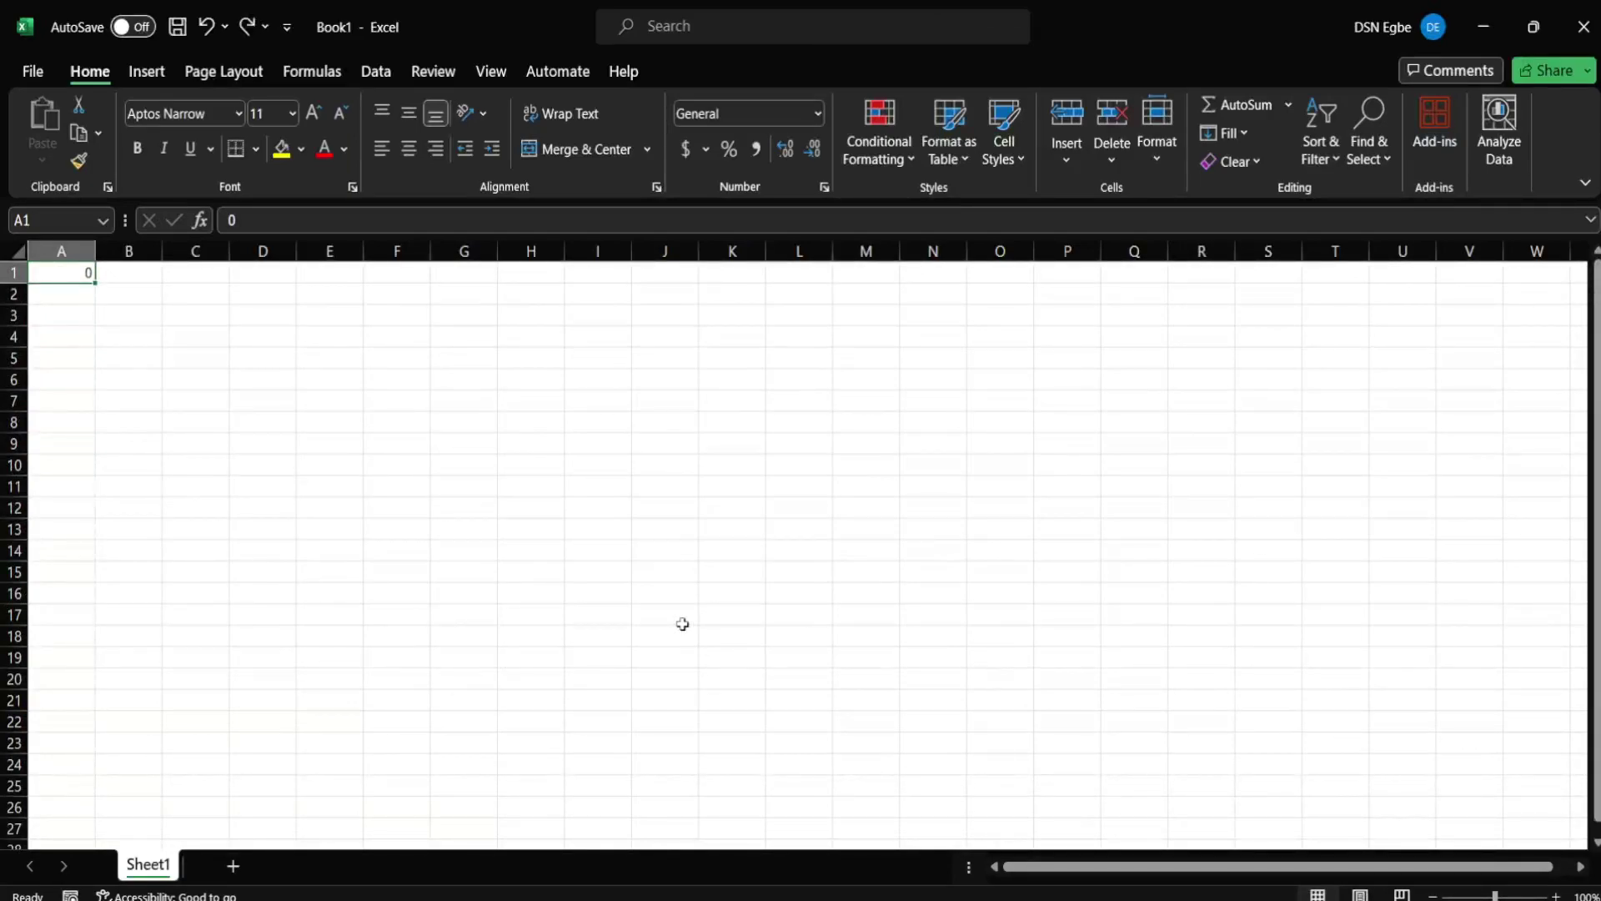
key("ctrl+z")
- Enter 10 in cell A1 as the starting value for a new series
type("10")
left_click_drag(157, 299, 73, 267)
left_click(72, 268)
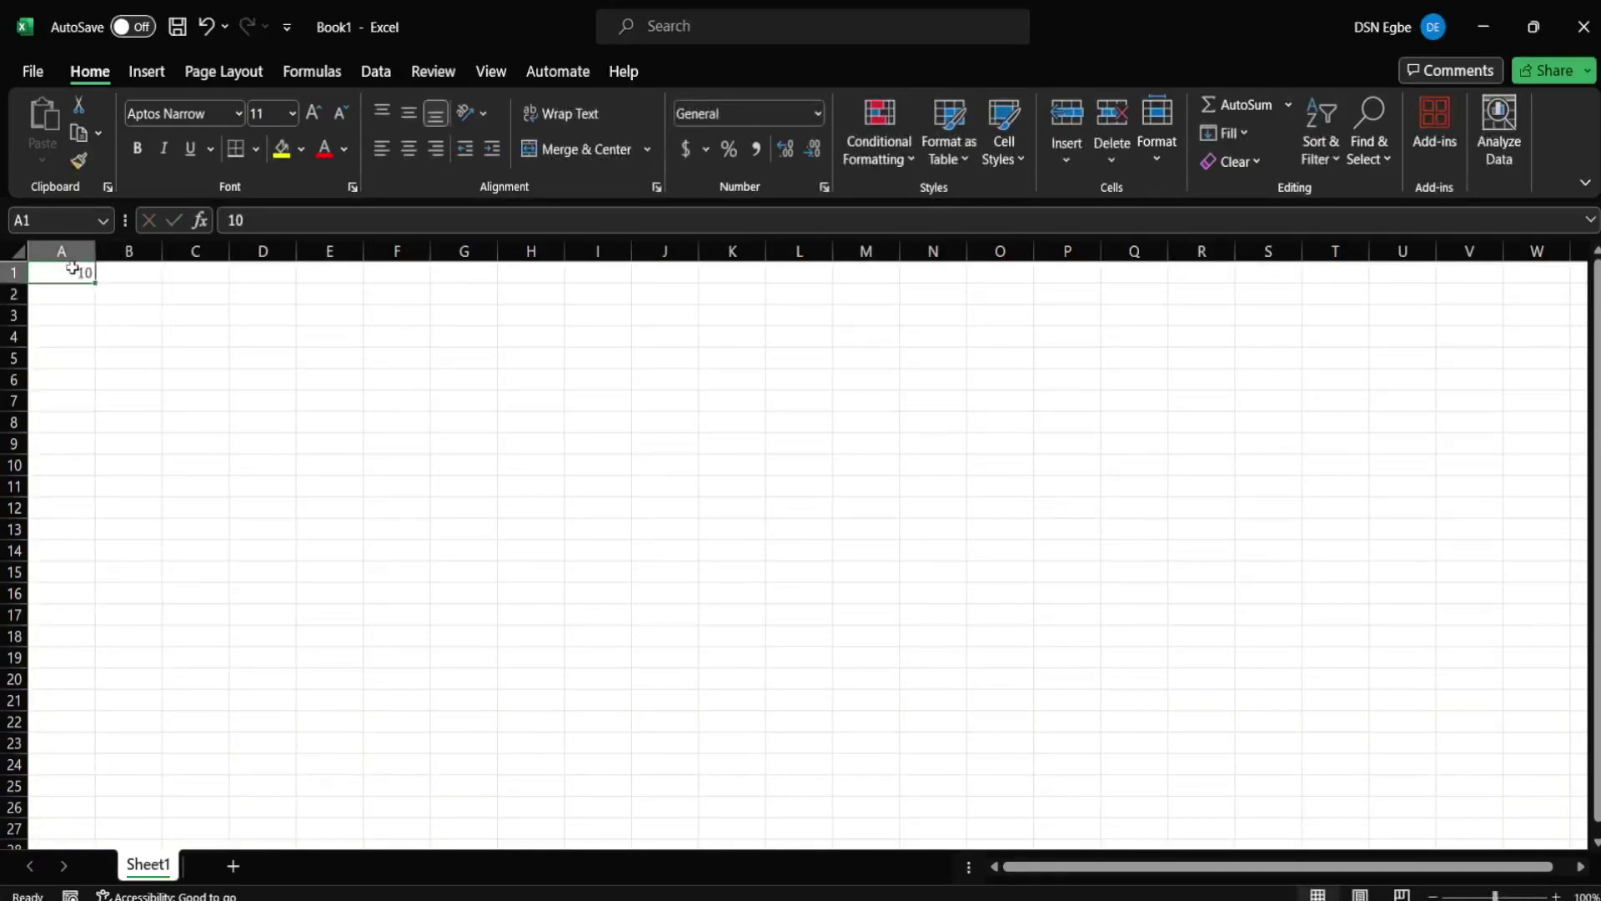
- Fill column A from cell A1 with a growth series in columns, using step value 10, up to 1000000
left_click(1237, 135)
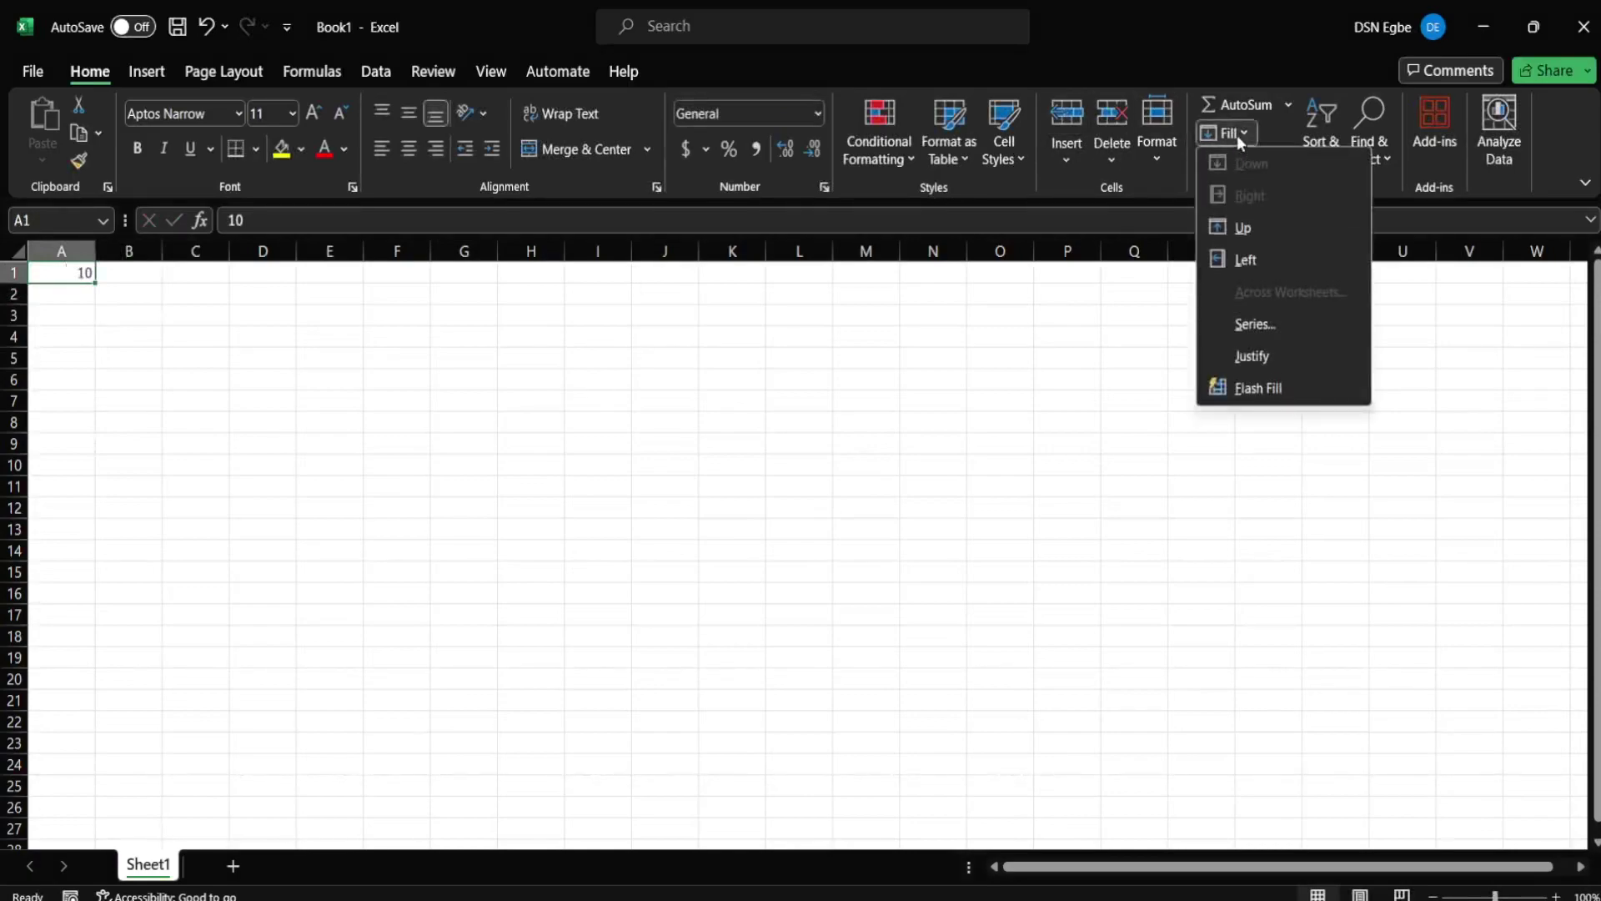
left_click(1256, 324)
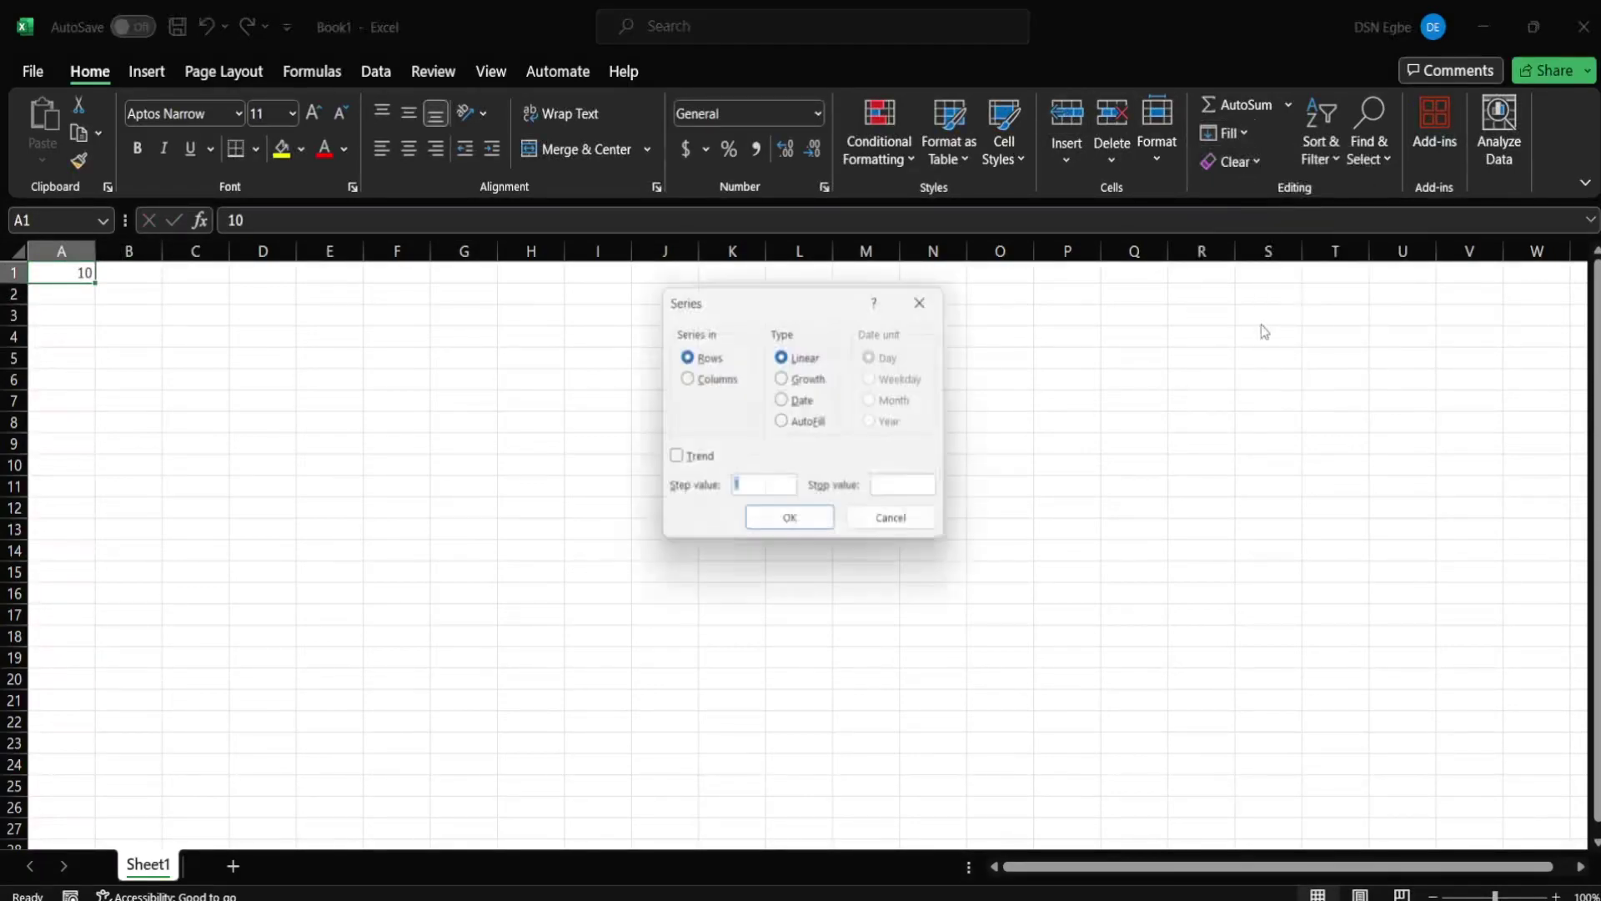
left_click(689, 381)
left_click(784, 380)
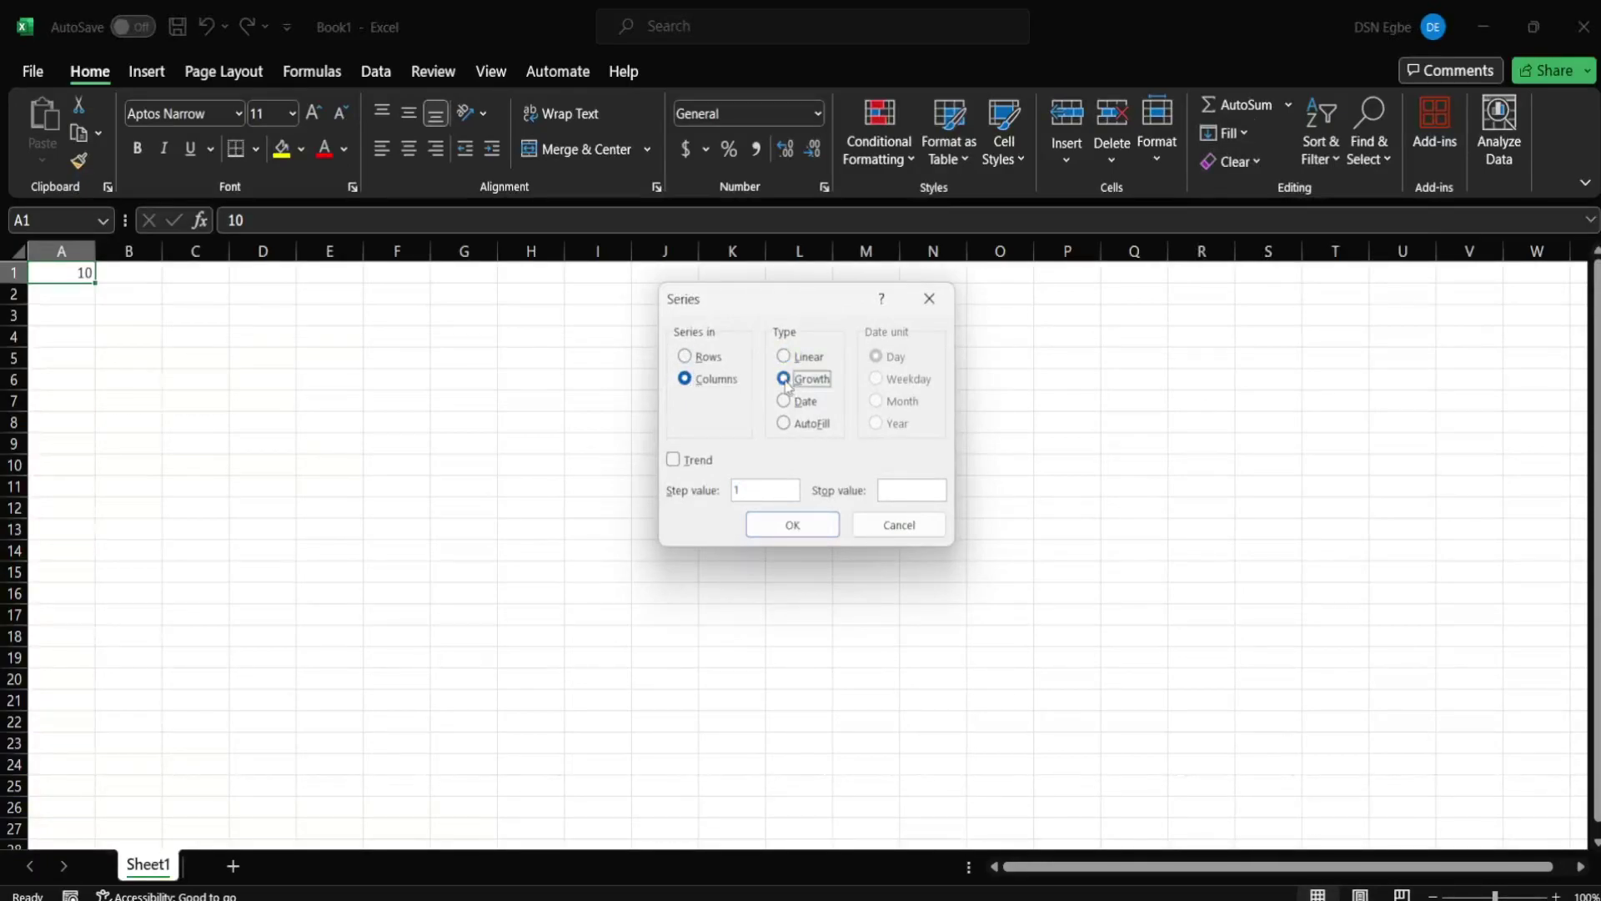
left_click(745, 491)
type("0")
left_click(899, 493)
type("100000")
left_click(803, 532)
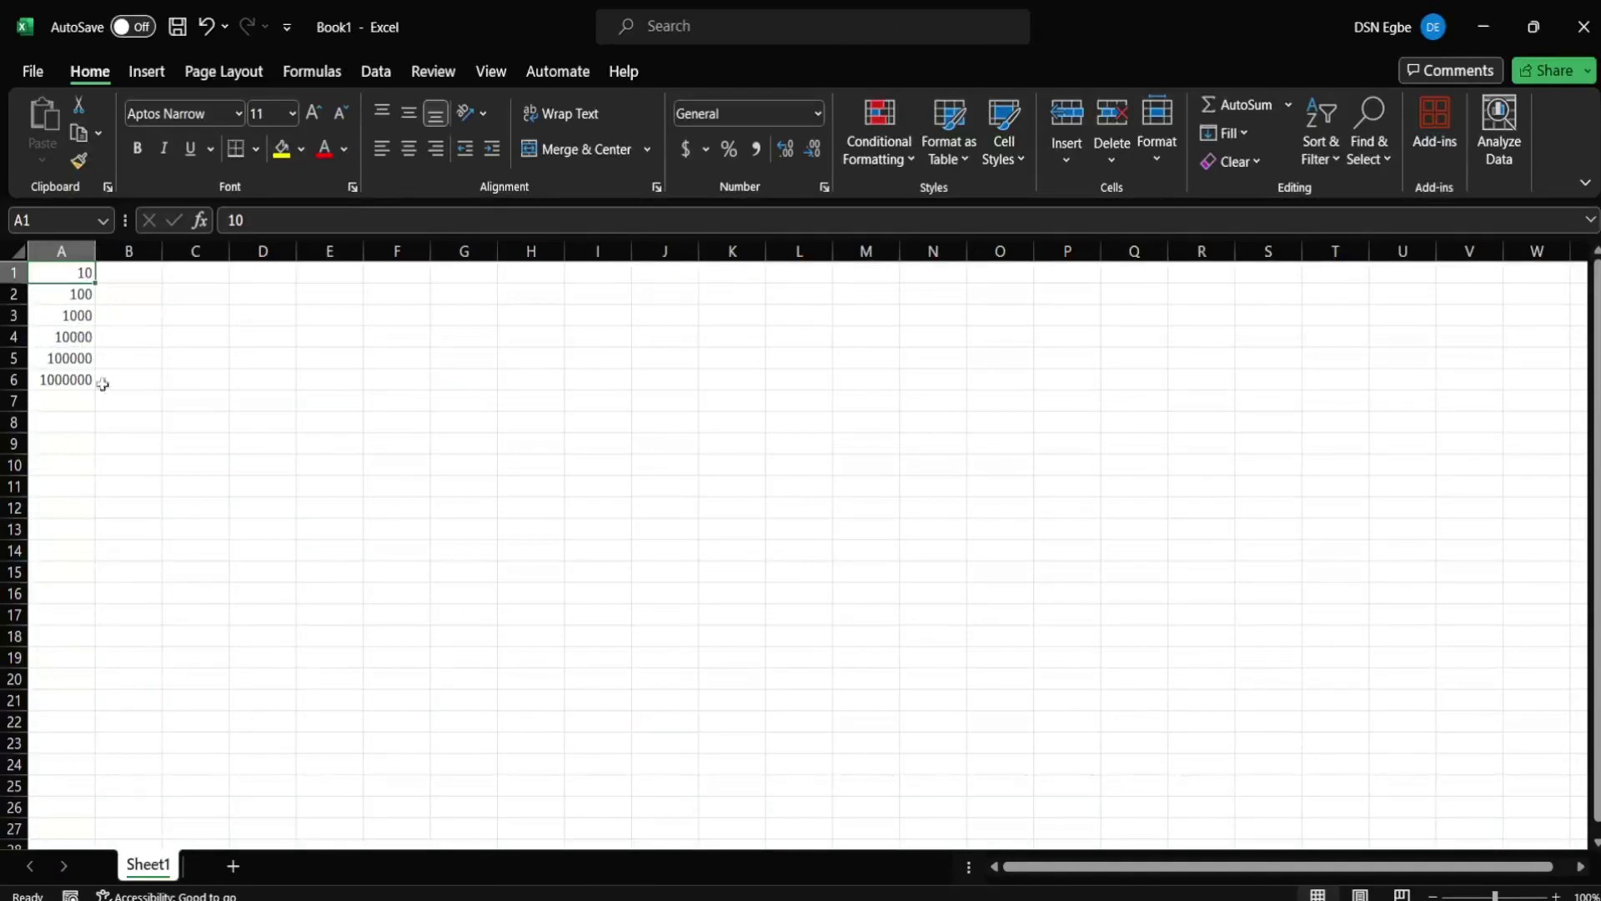
left_click(141, 276)
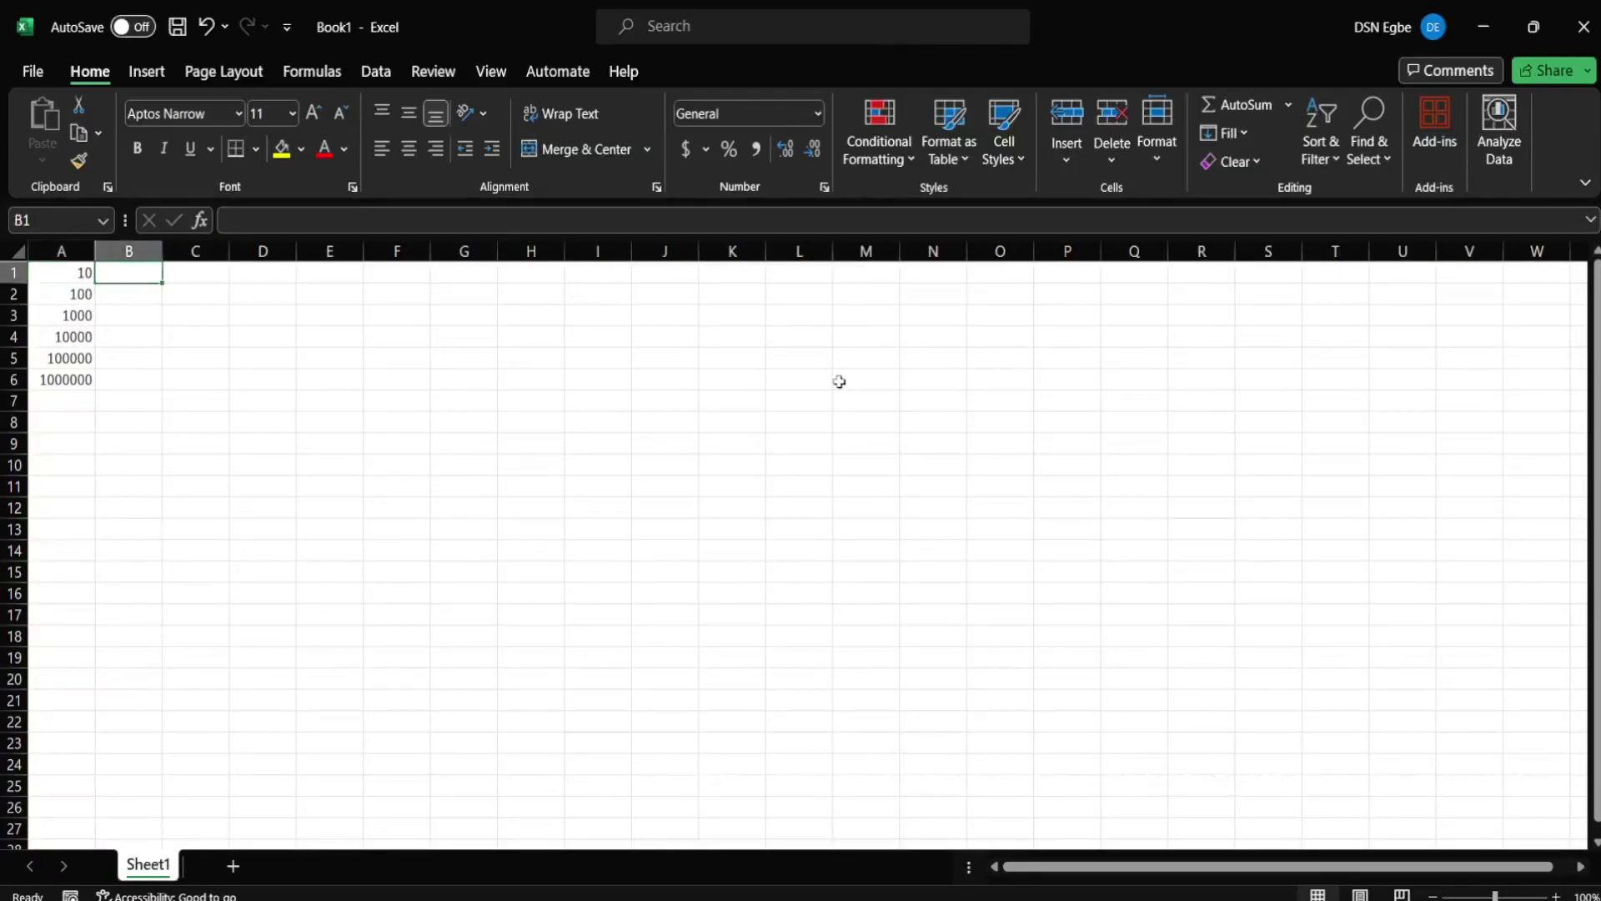
left_click(1237, 139)
left_click(1256, 325)
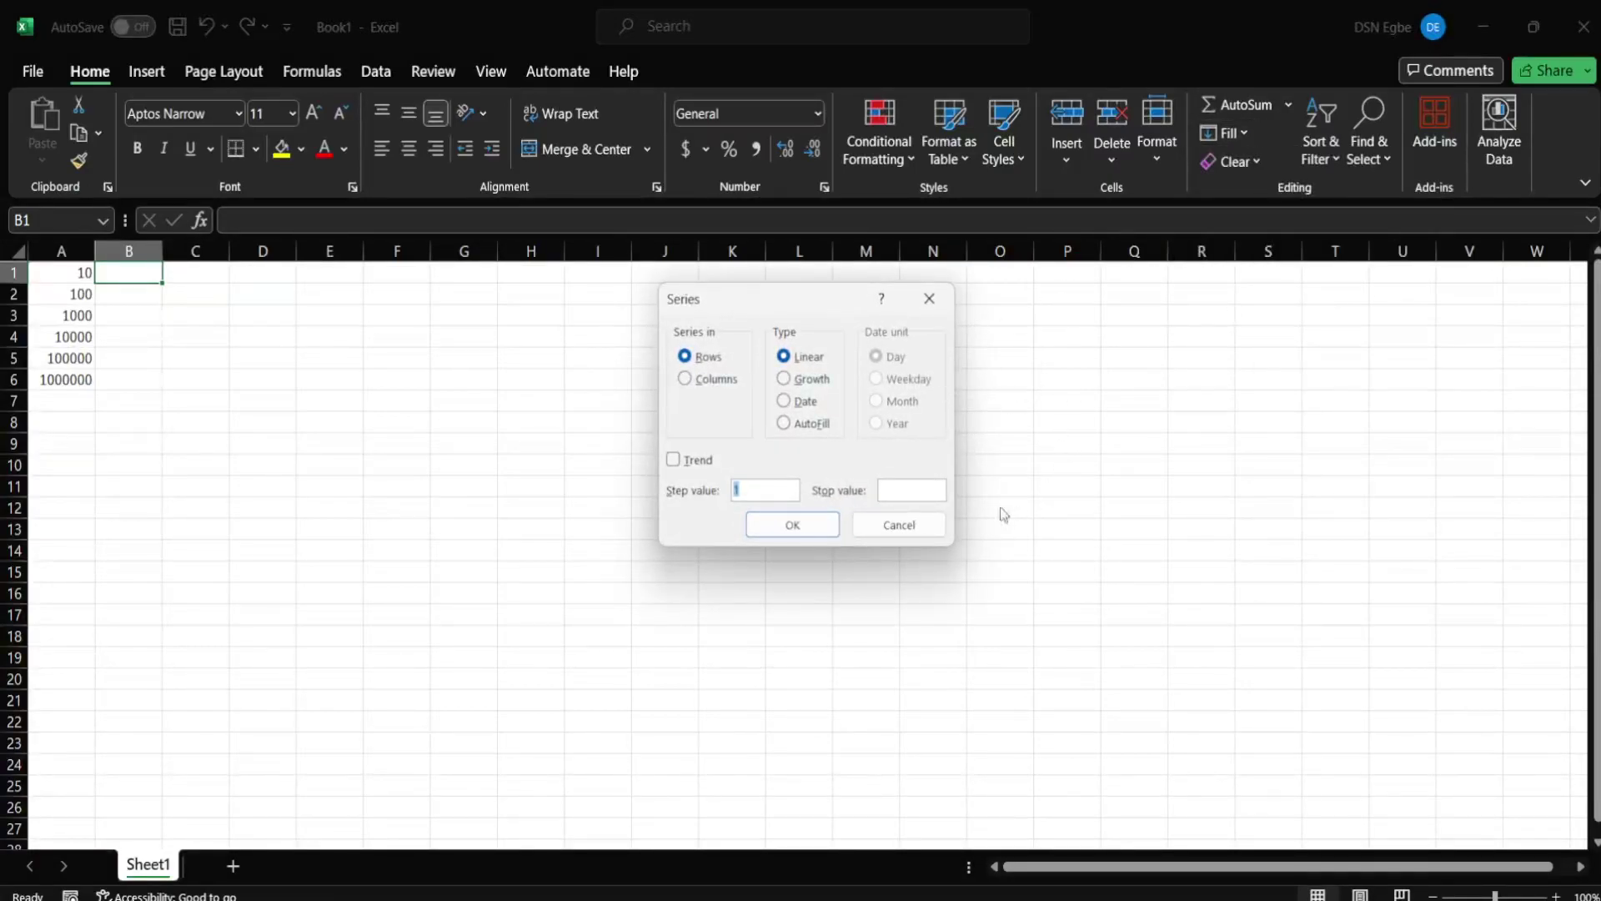
left_click(917, 525)
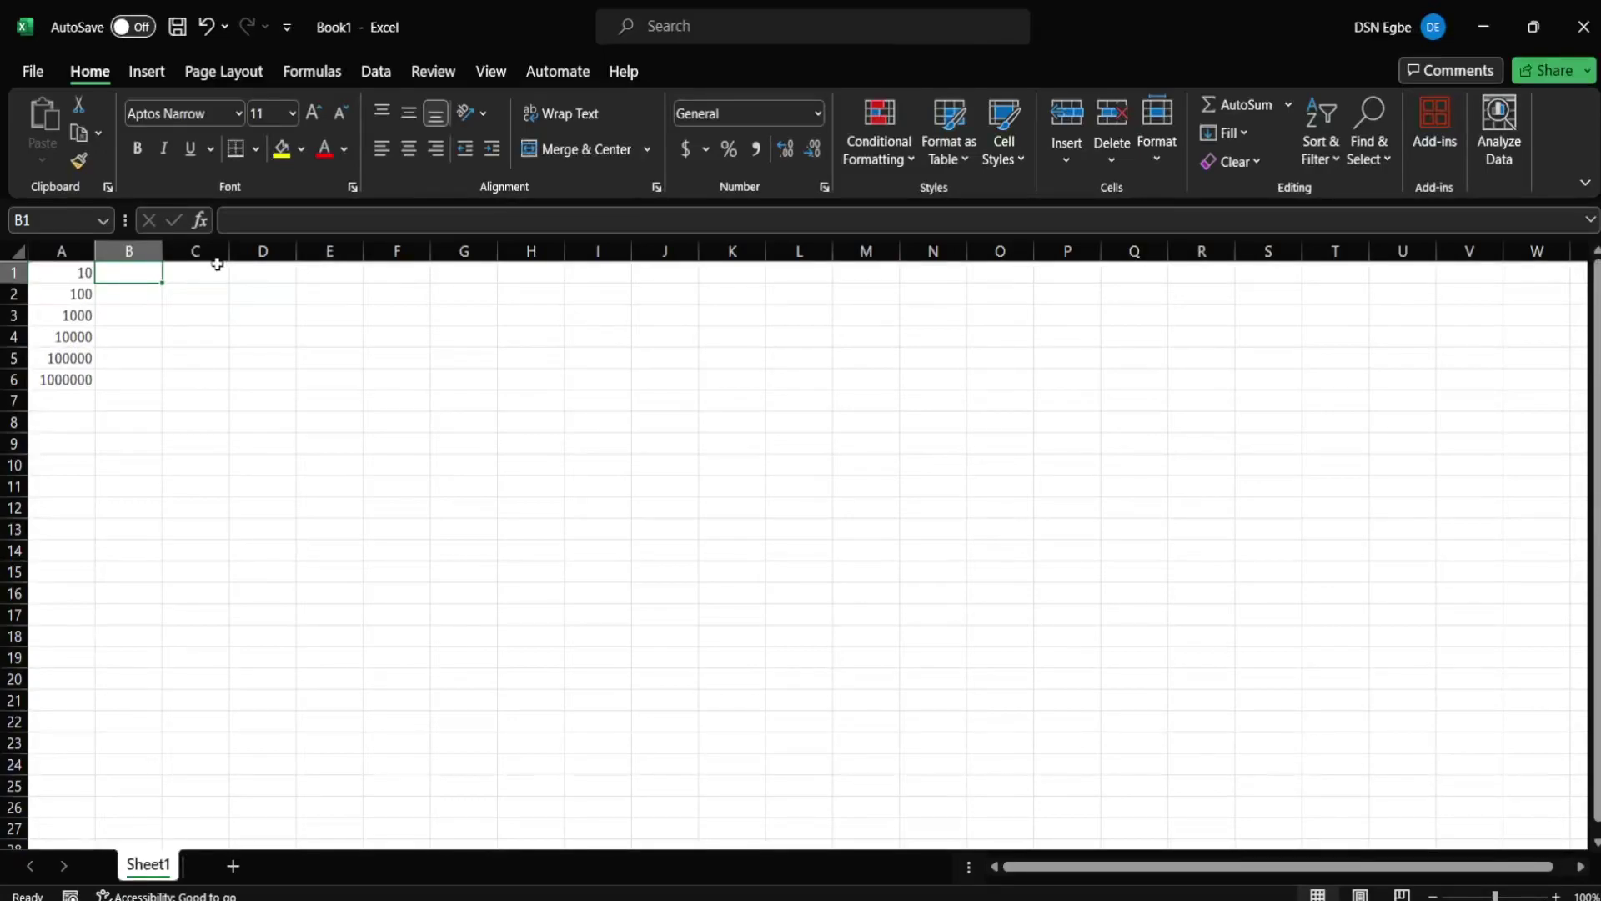
- Enter the date 1/25/2024 in cell B1 and reselect that cell
type("12")
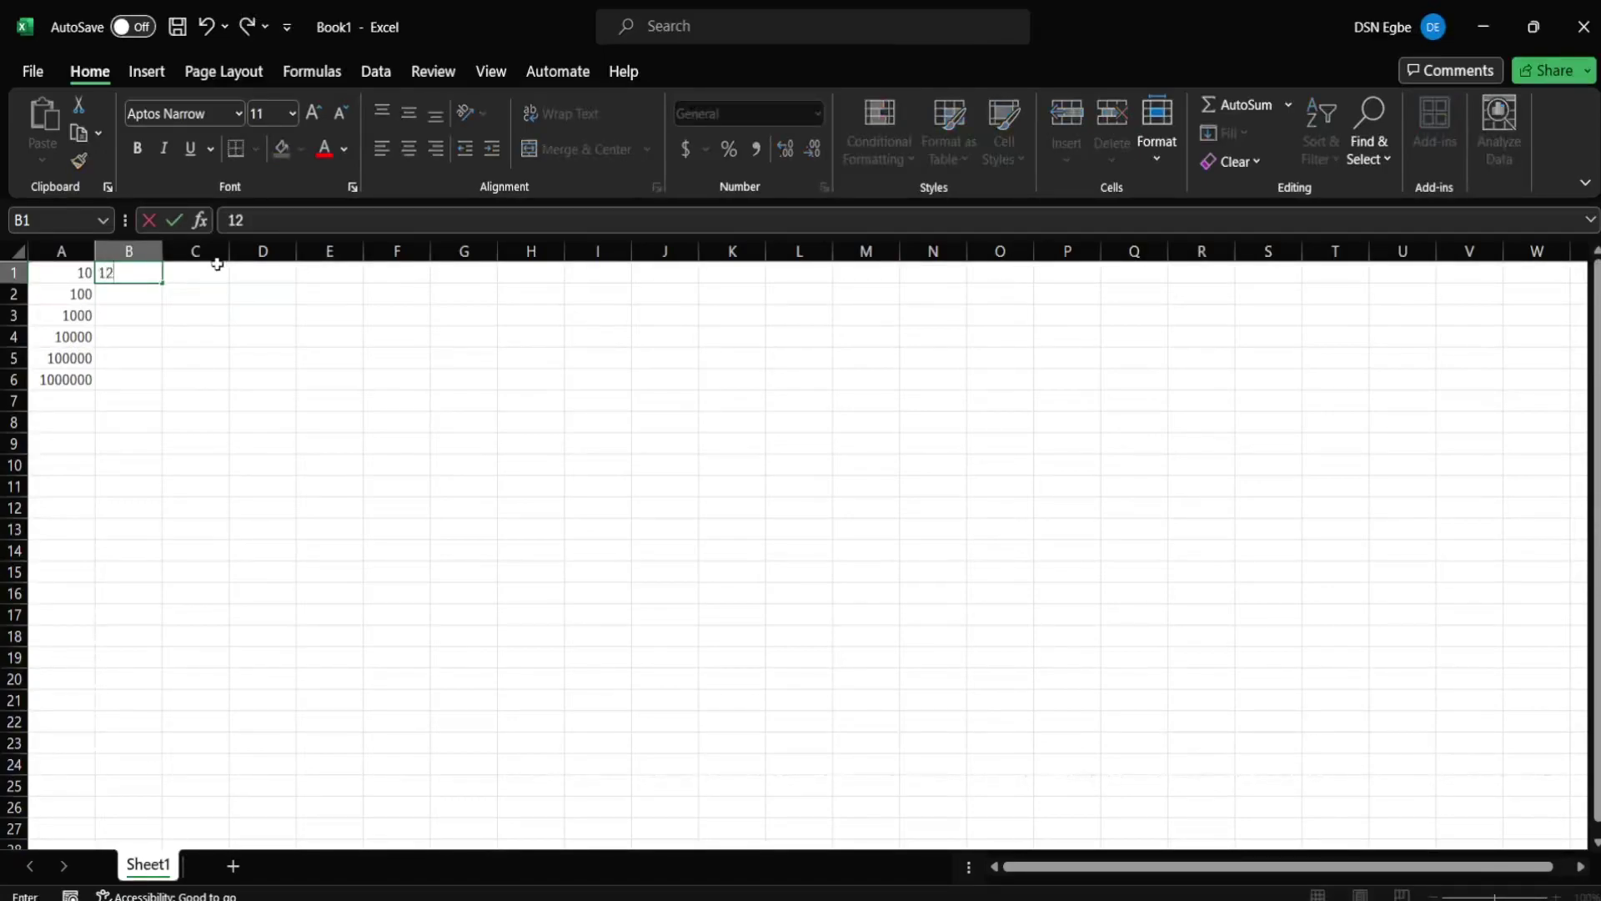
type("/1")
type("2")
type("5")
key("BackSpace")
key("BackSpace")
key("BackSpace")
key("BackSpace")
key("BackSpace")
type("0")
key("BackSpace")
type("1/25/2024")
left_click(122, 308)
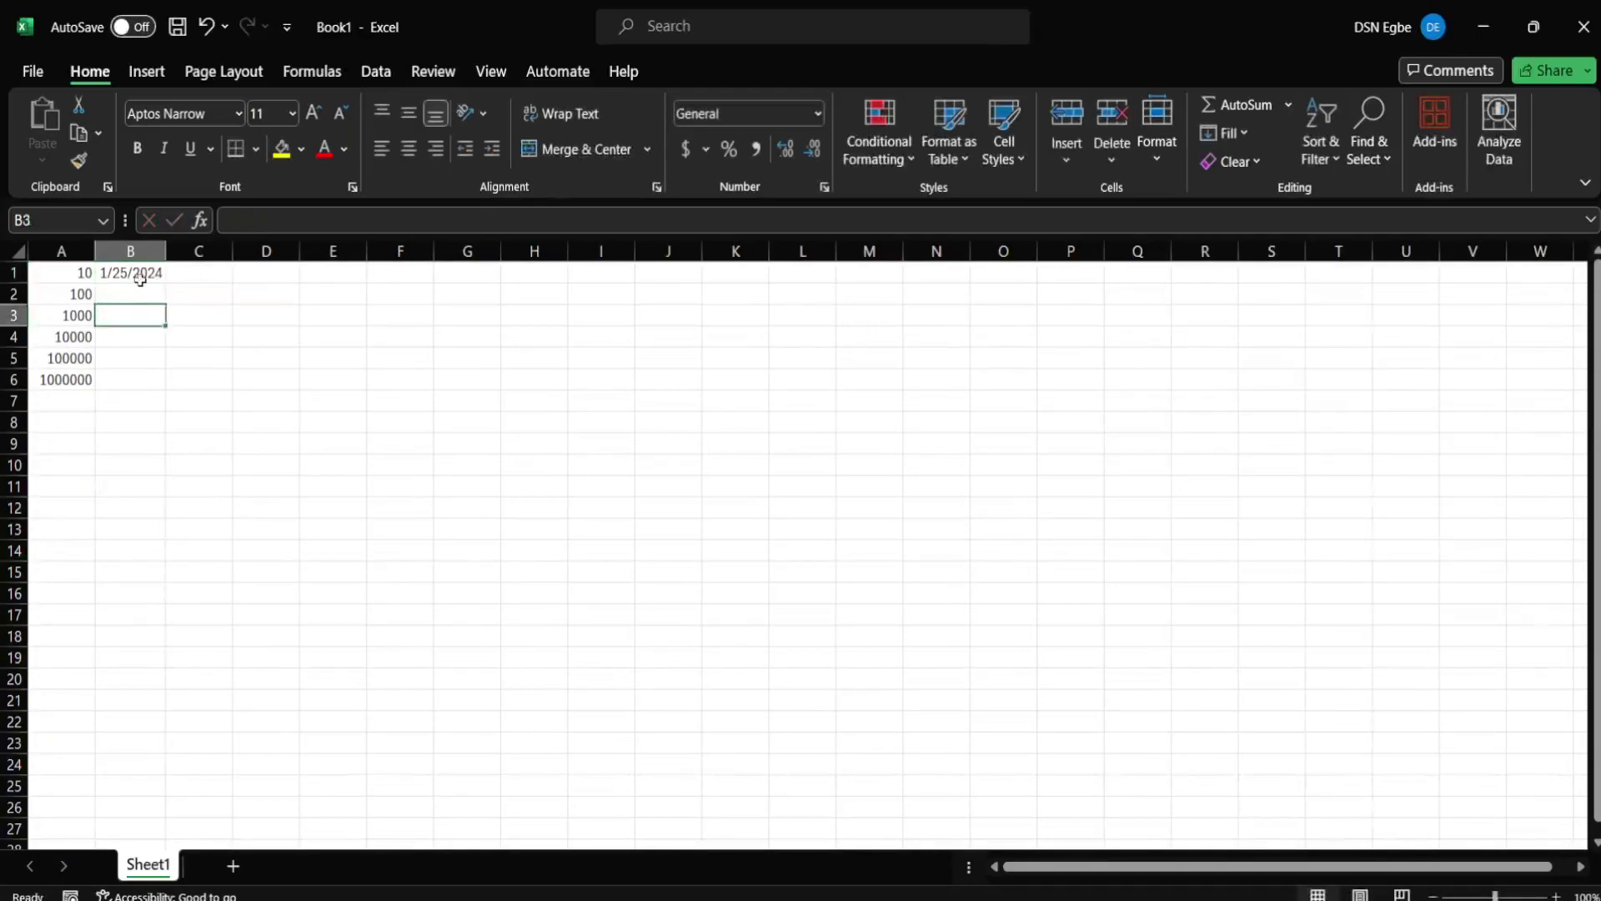
left_click(143, 276)
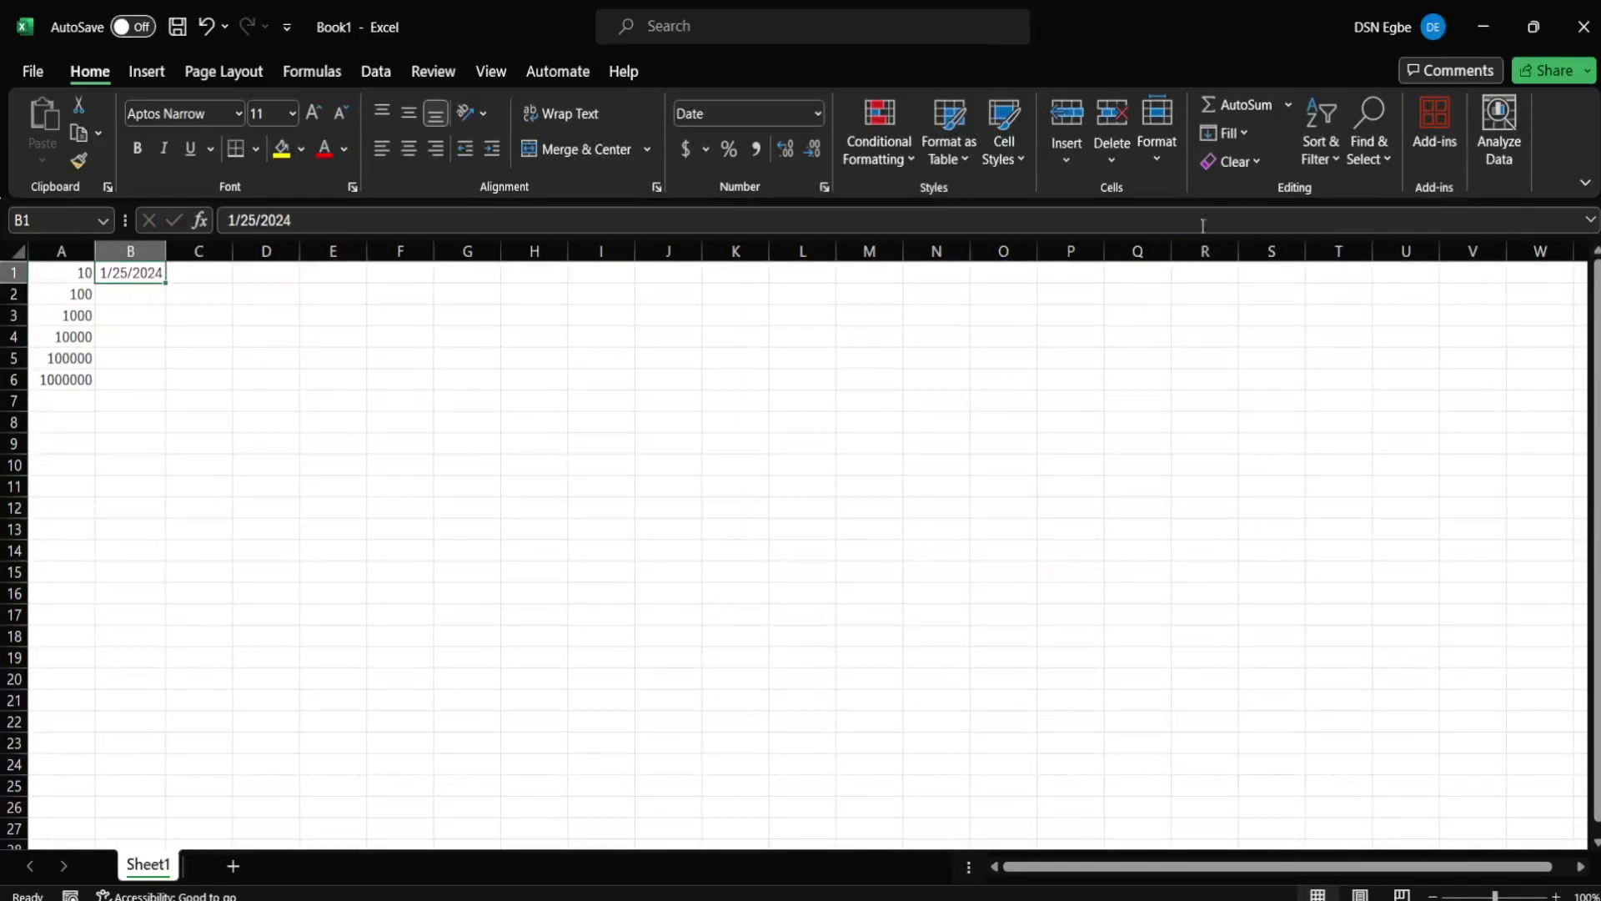
- Fill column B from cell B1 with a daily date series in columns, using stop value 12/25/2024
left_click(1239, 137)
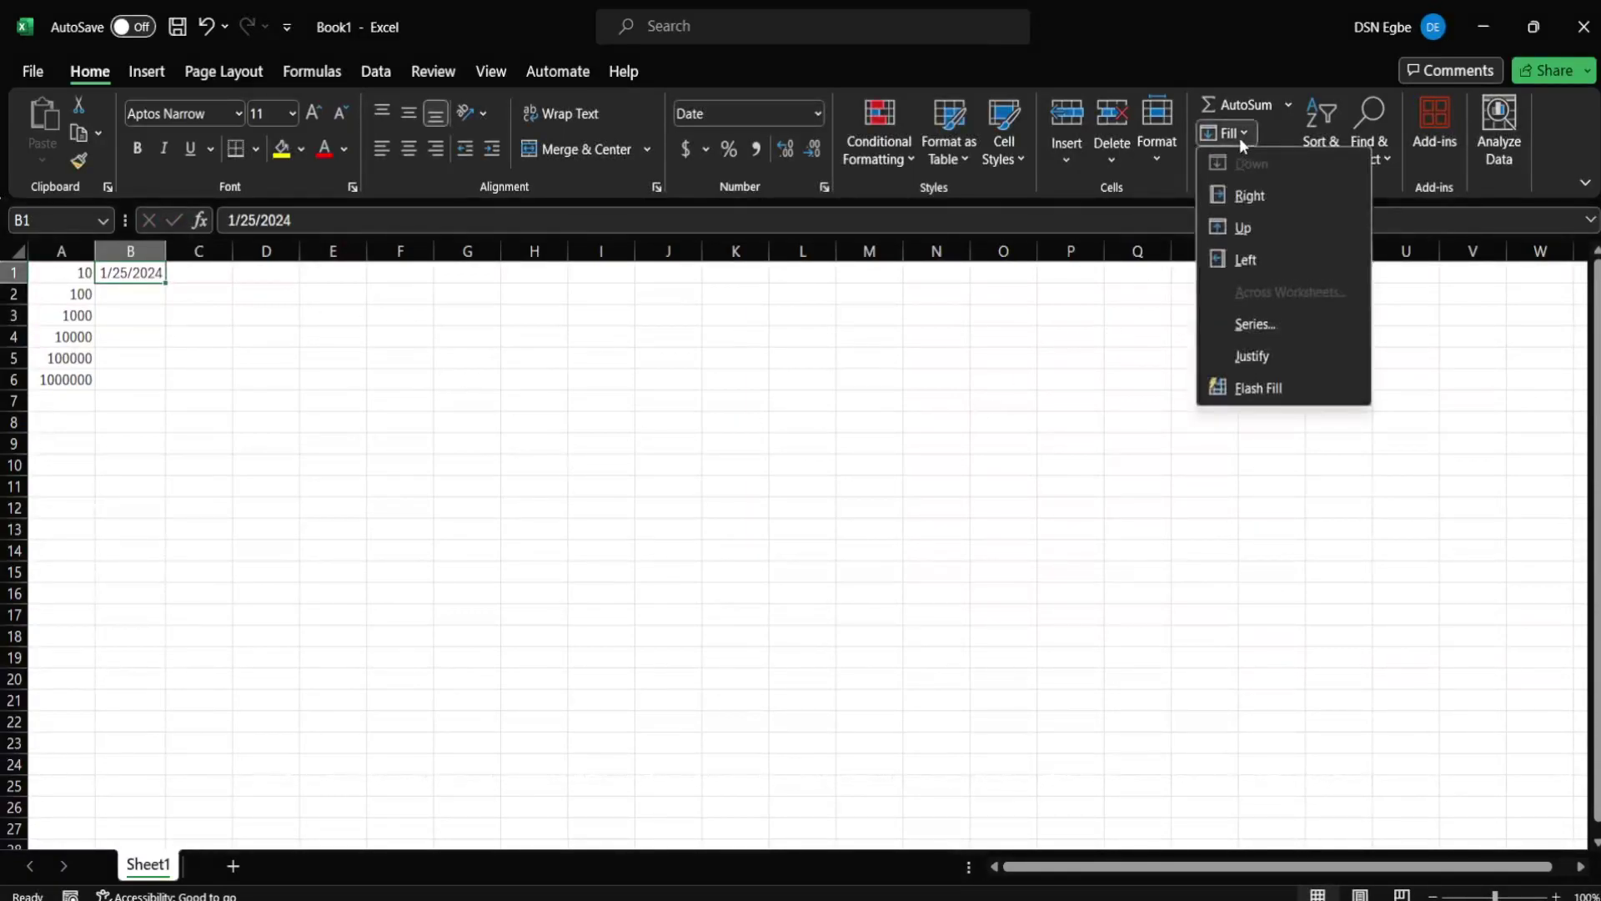
left_click(1272, 317)
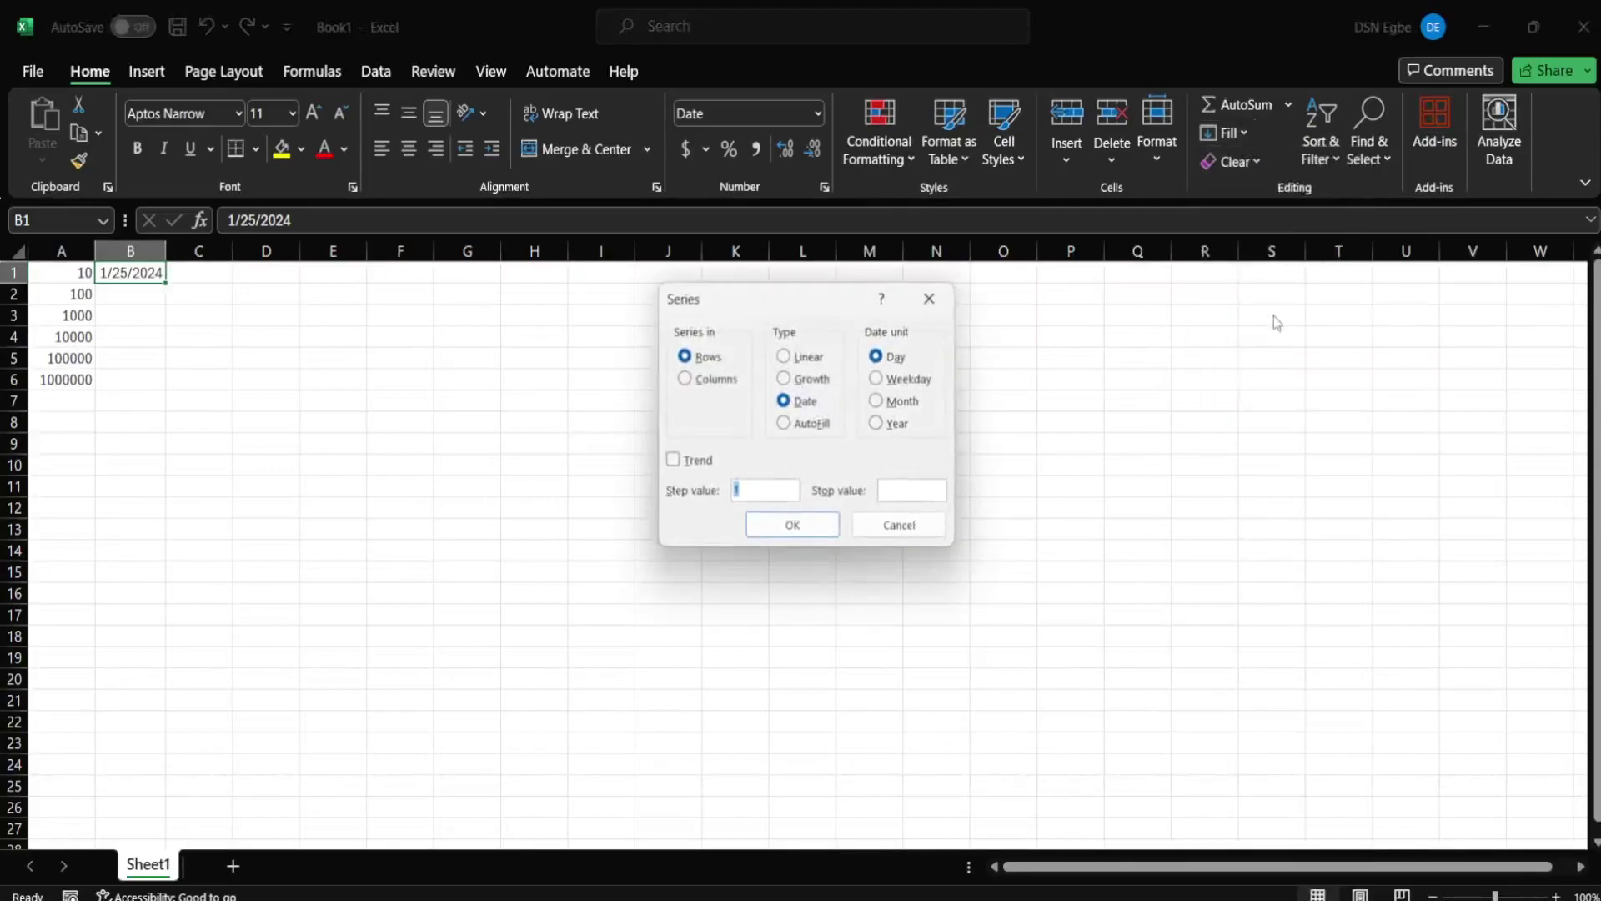
left_click(722, 385)
left_click(898, 488)
type("12/25/2024")
left_click(793, 525)
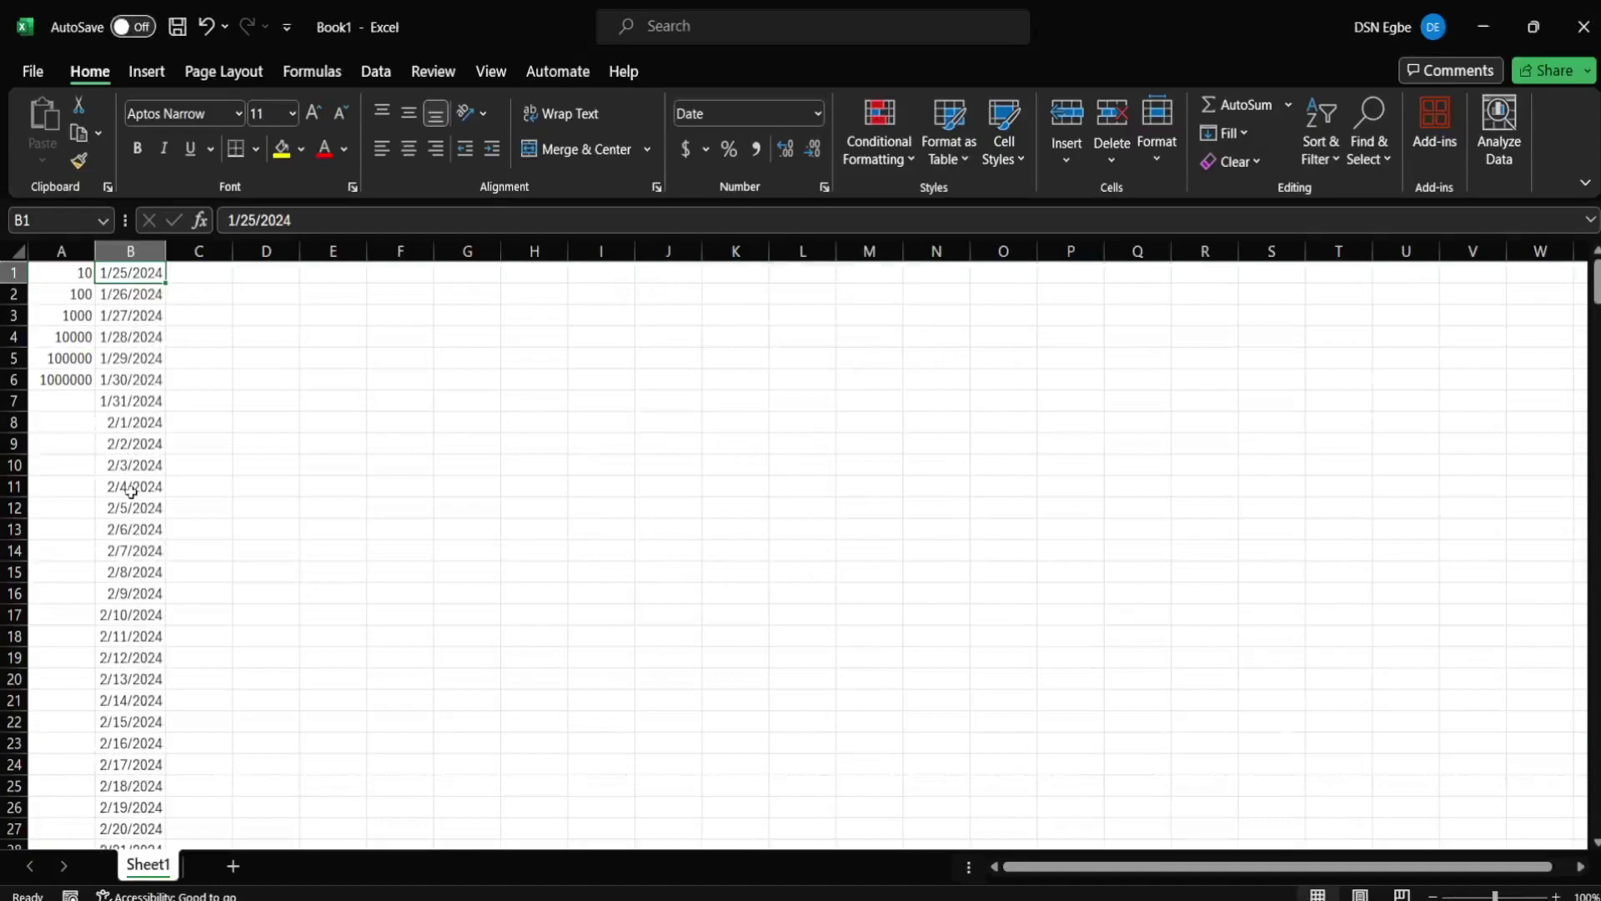
- Auto-fit the width of column B to its dates and review the series from its last row back to the start
scroll(131, 490, "down", 20)
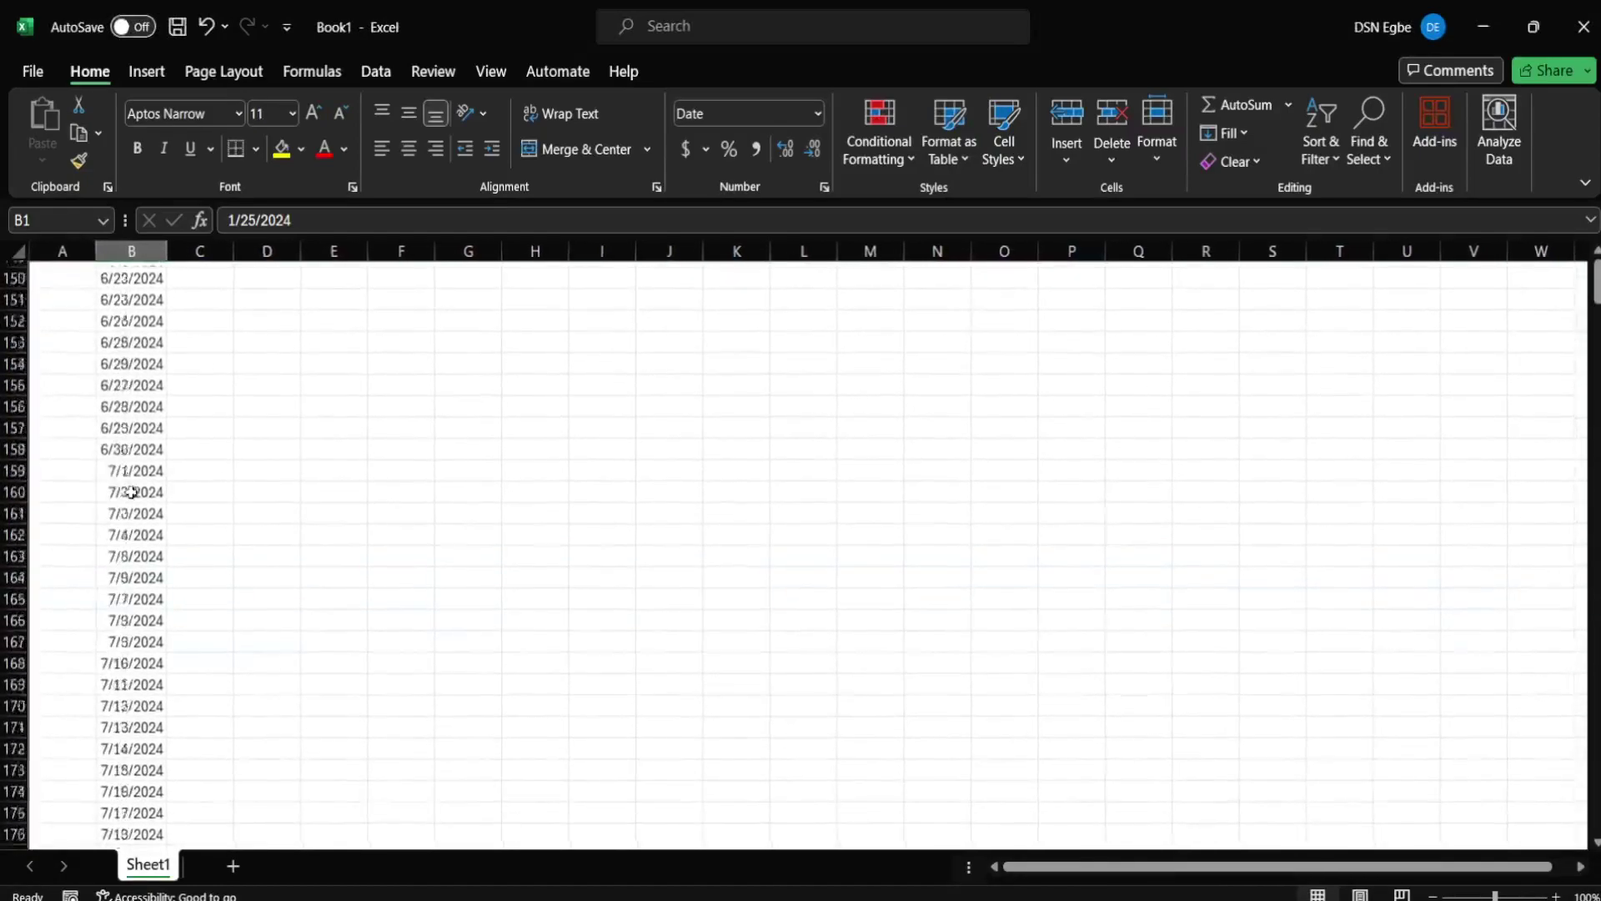
scroll(131, 491, "down", 20)
scroll(131, 492, "up", 8)
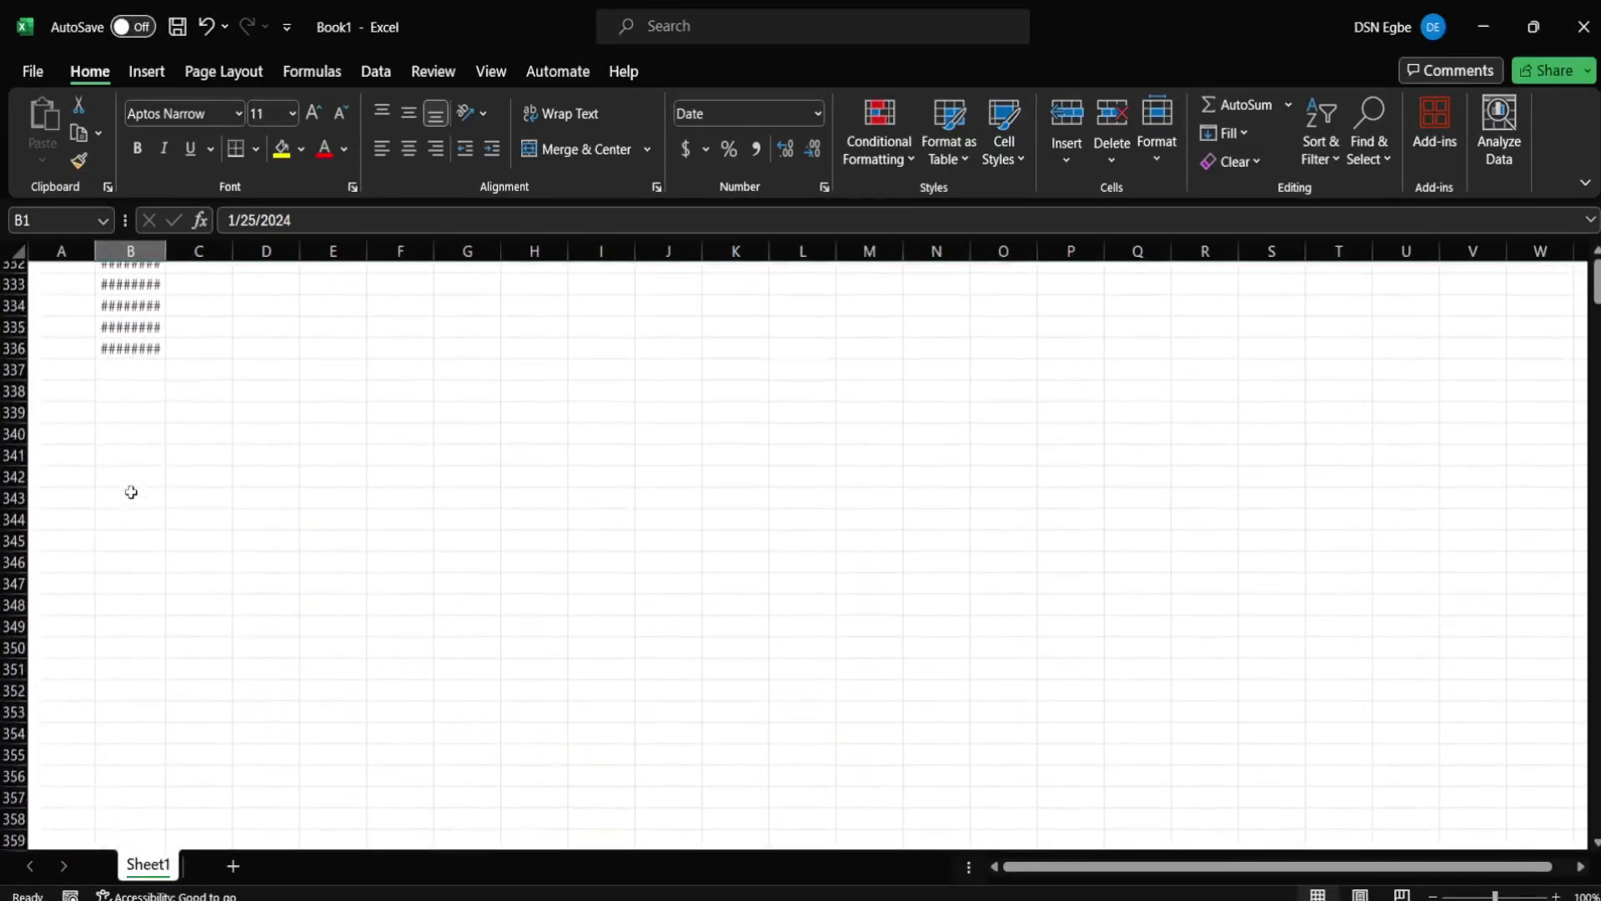
double_click(156, 241)
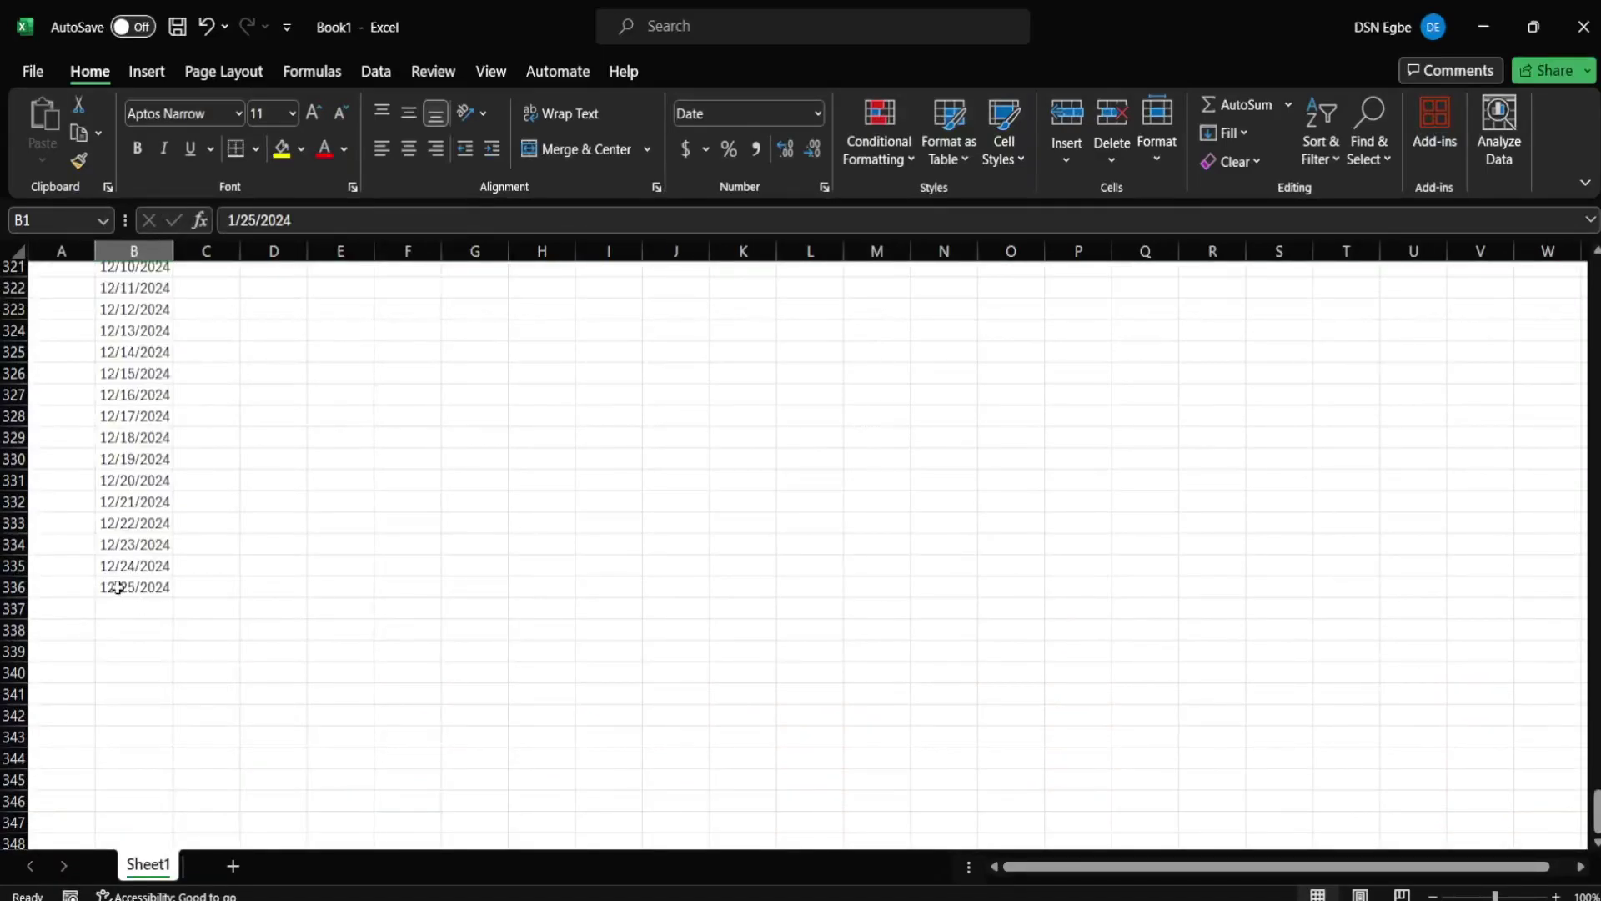
scroll(127, 587, "up", 20)
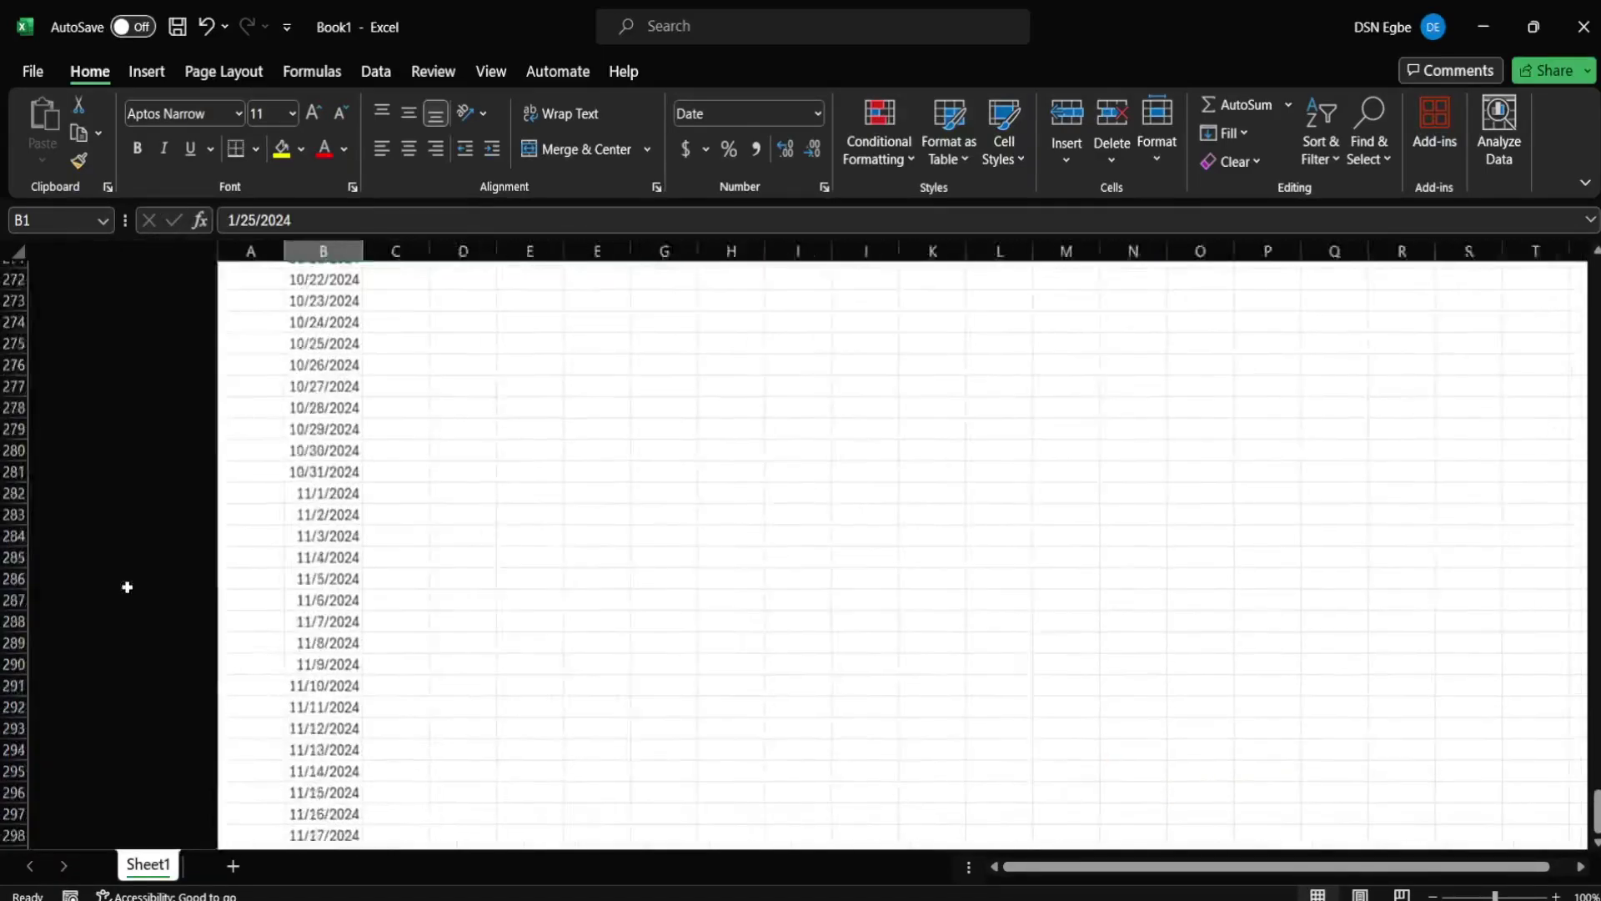
scroll(155, 460, "up", 20)
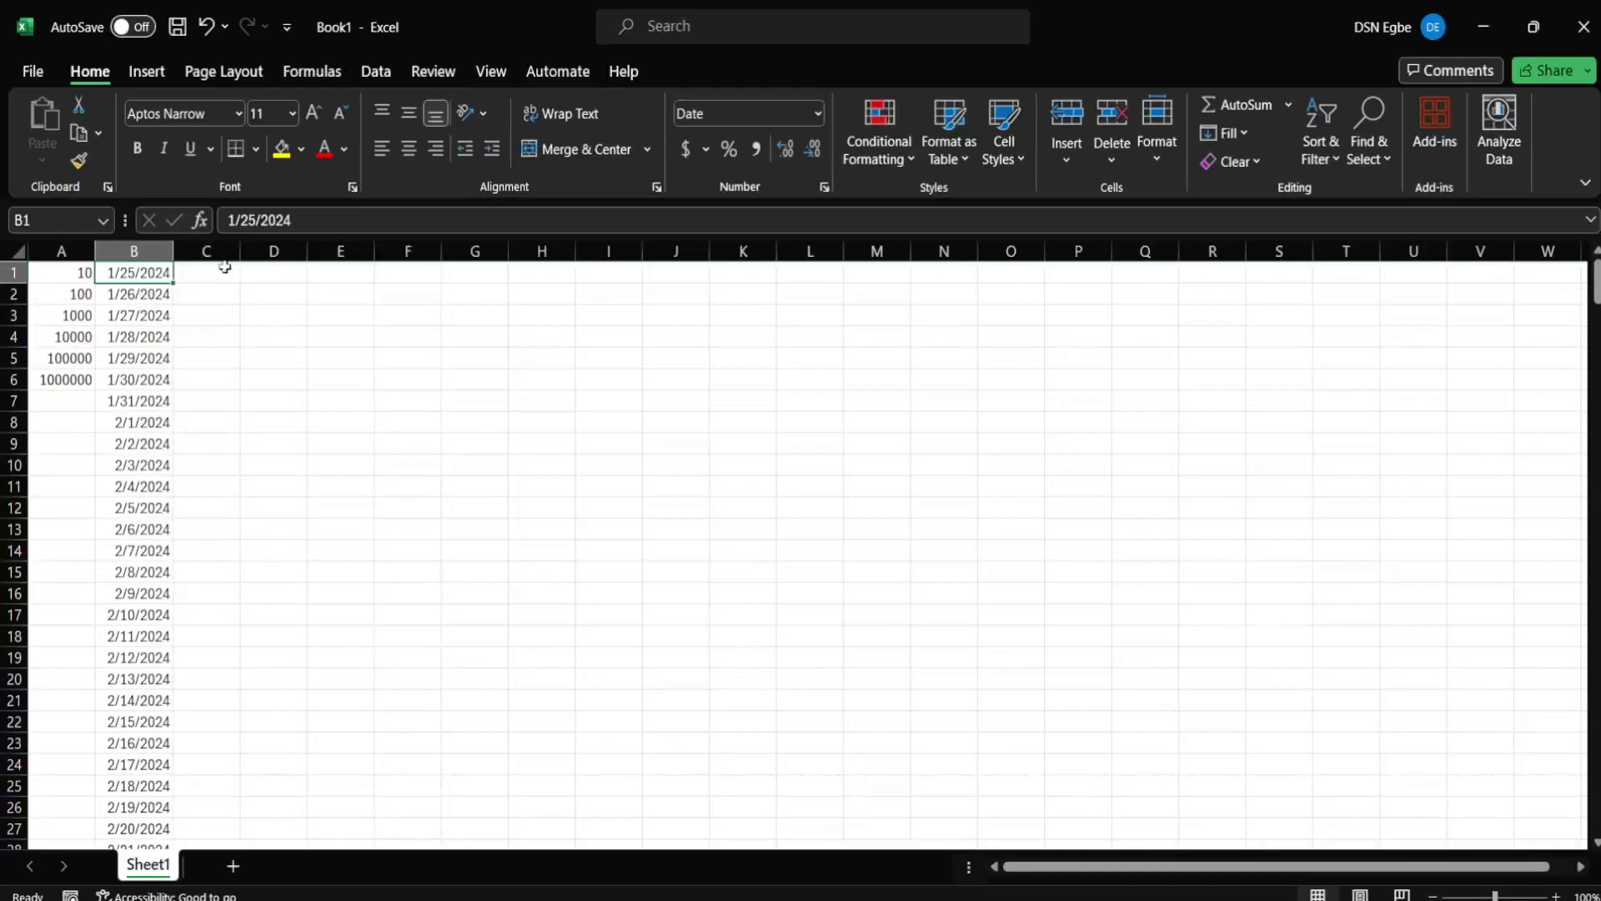
- Copy the start date from cell B1 into C1 and auto-fit the width of column C
right_click(155, 274)
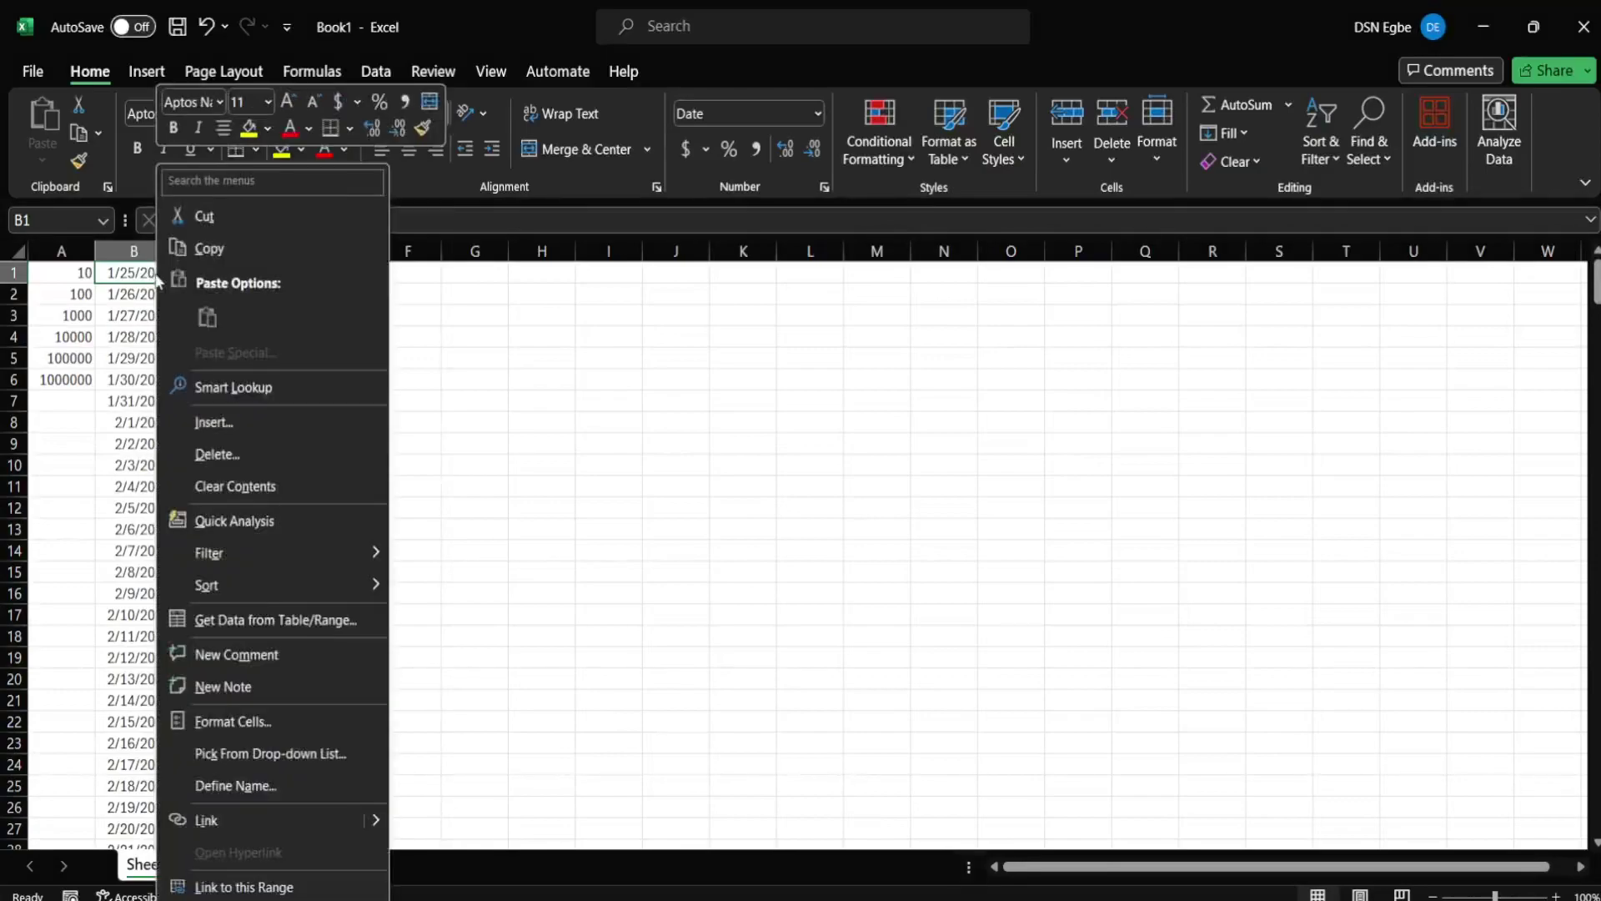
left_click(212, 241)
left_click(217, 275)
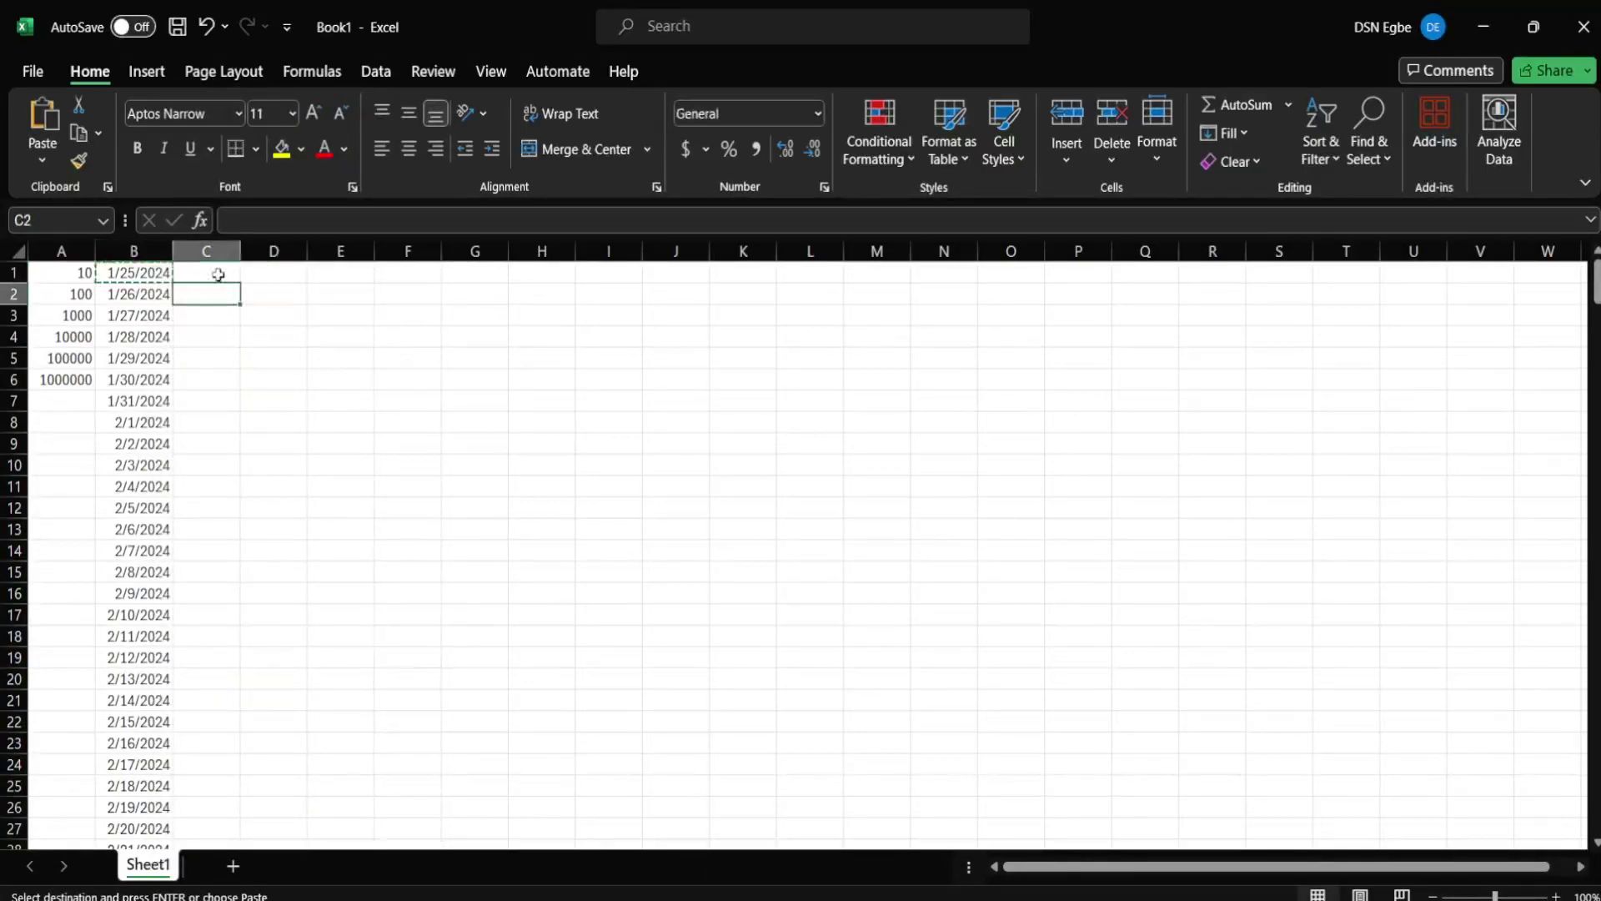
right_click(218, 273)
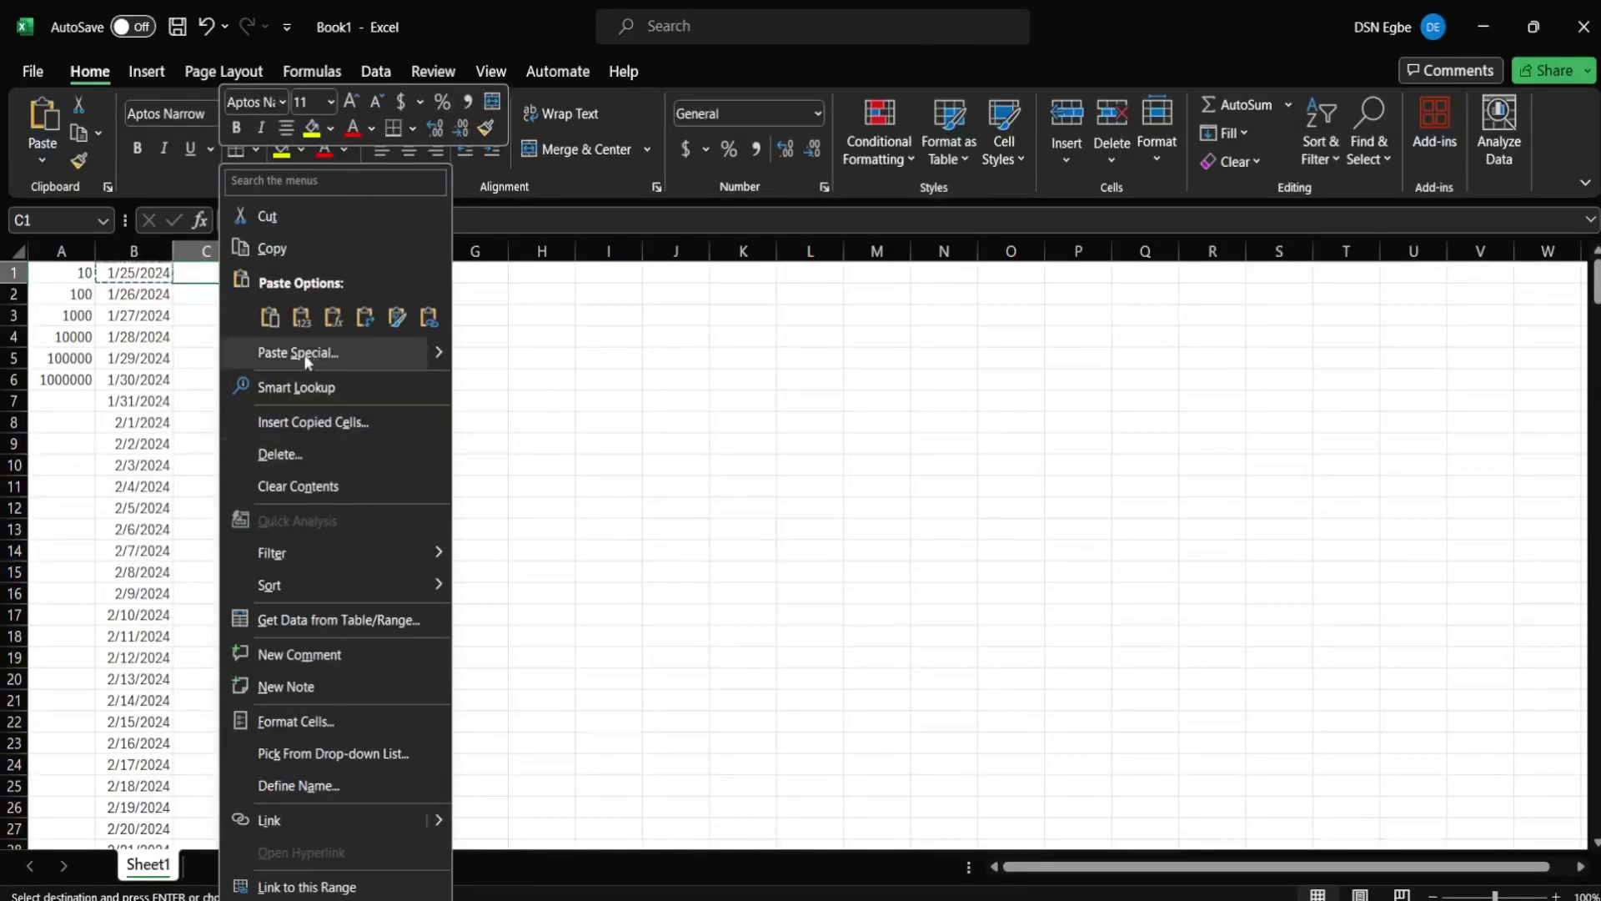
left_click(269, 317)
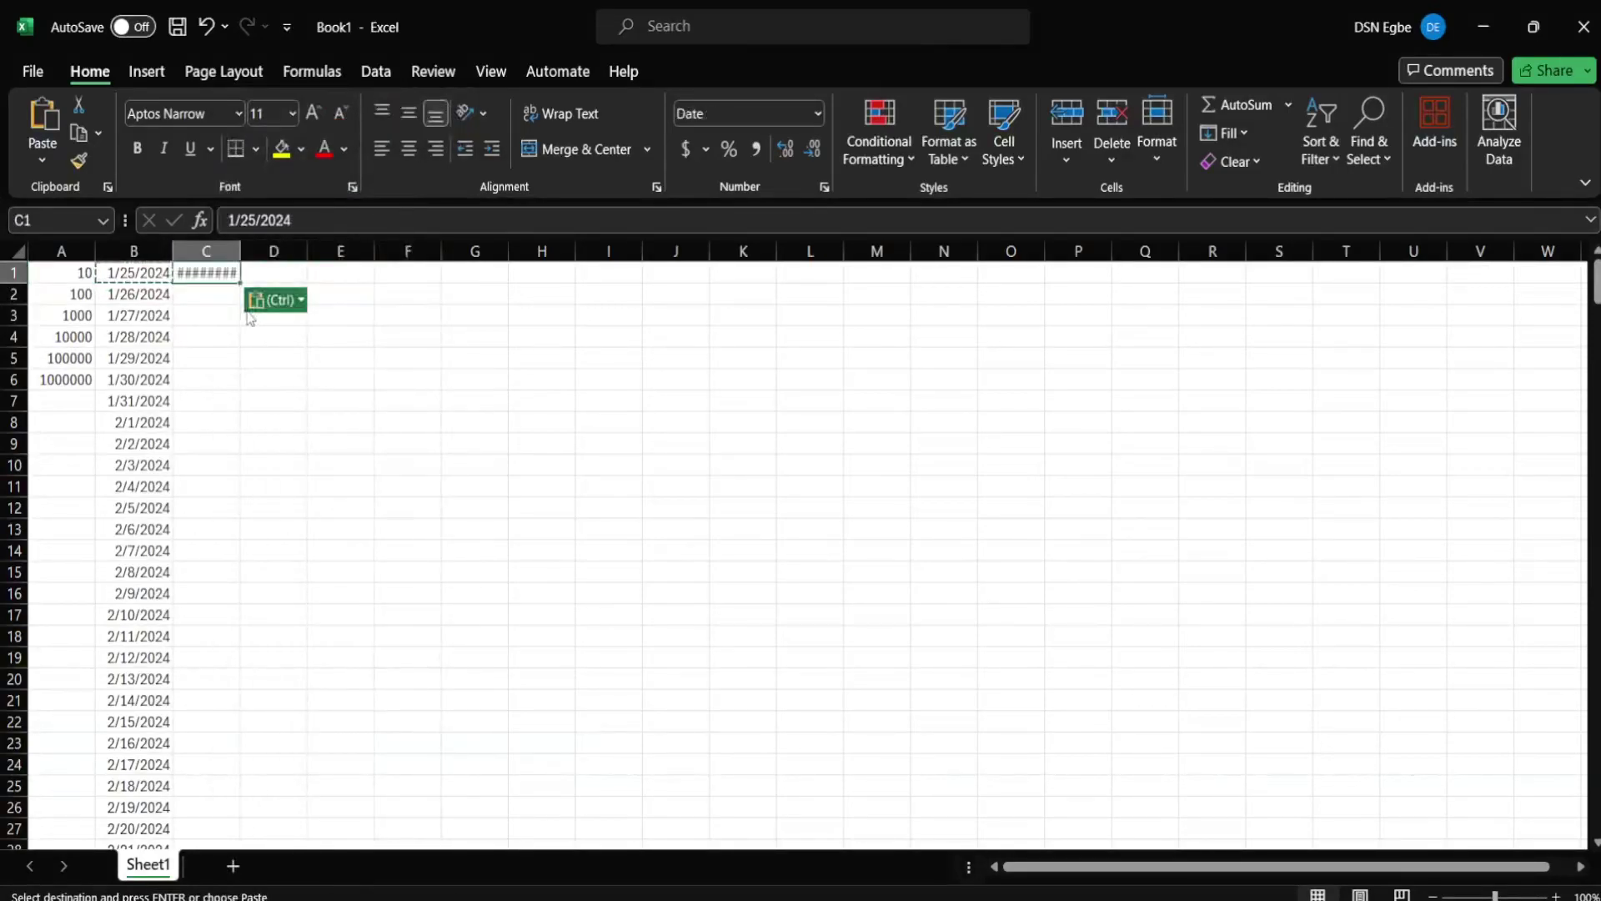
double_click(240, 257)
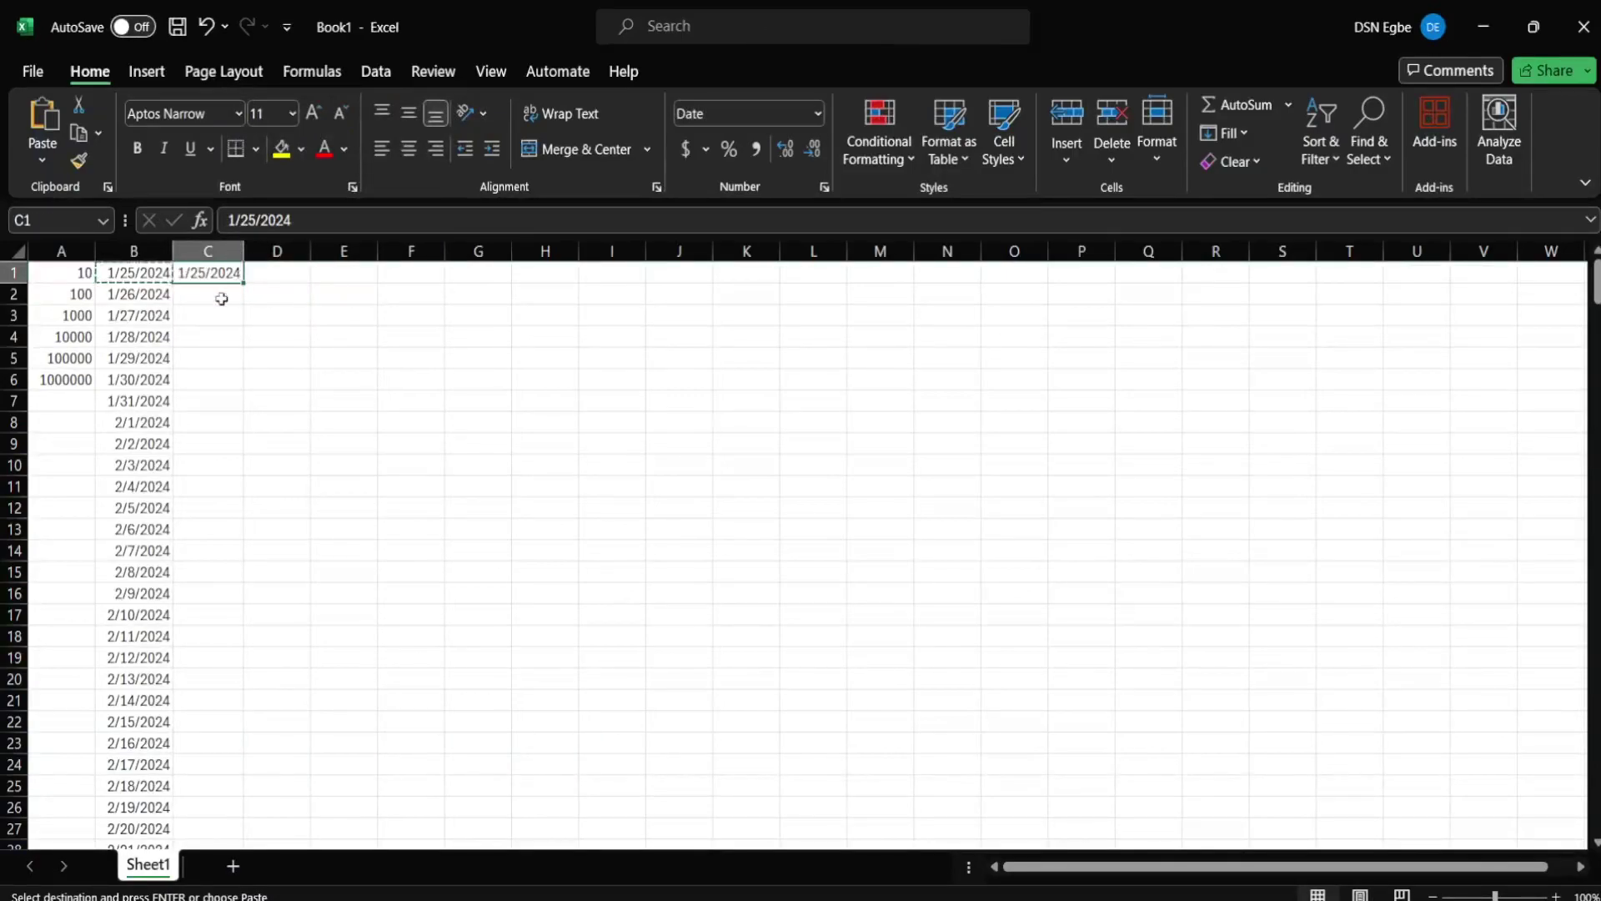
key("Escape")
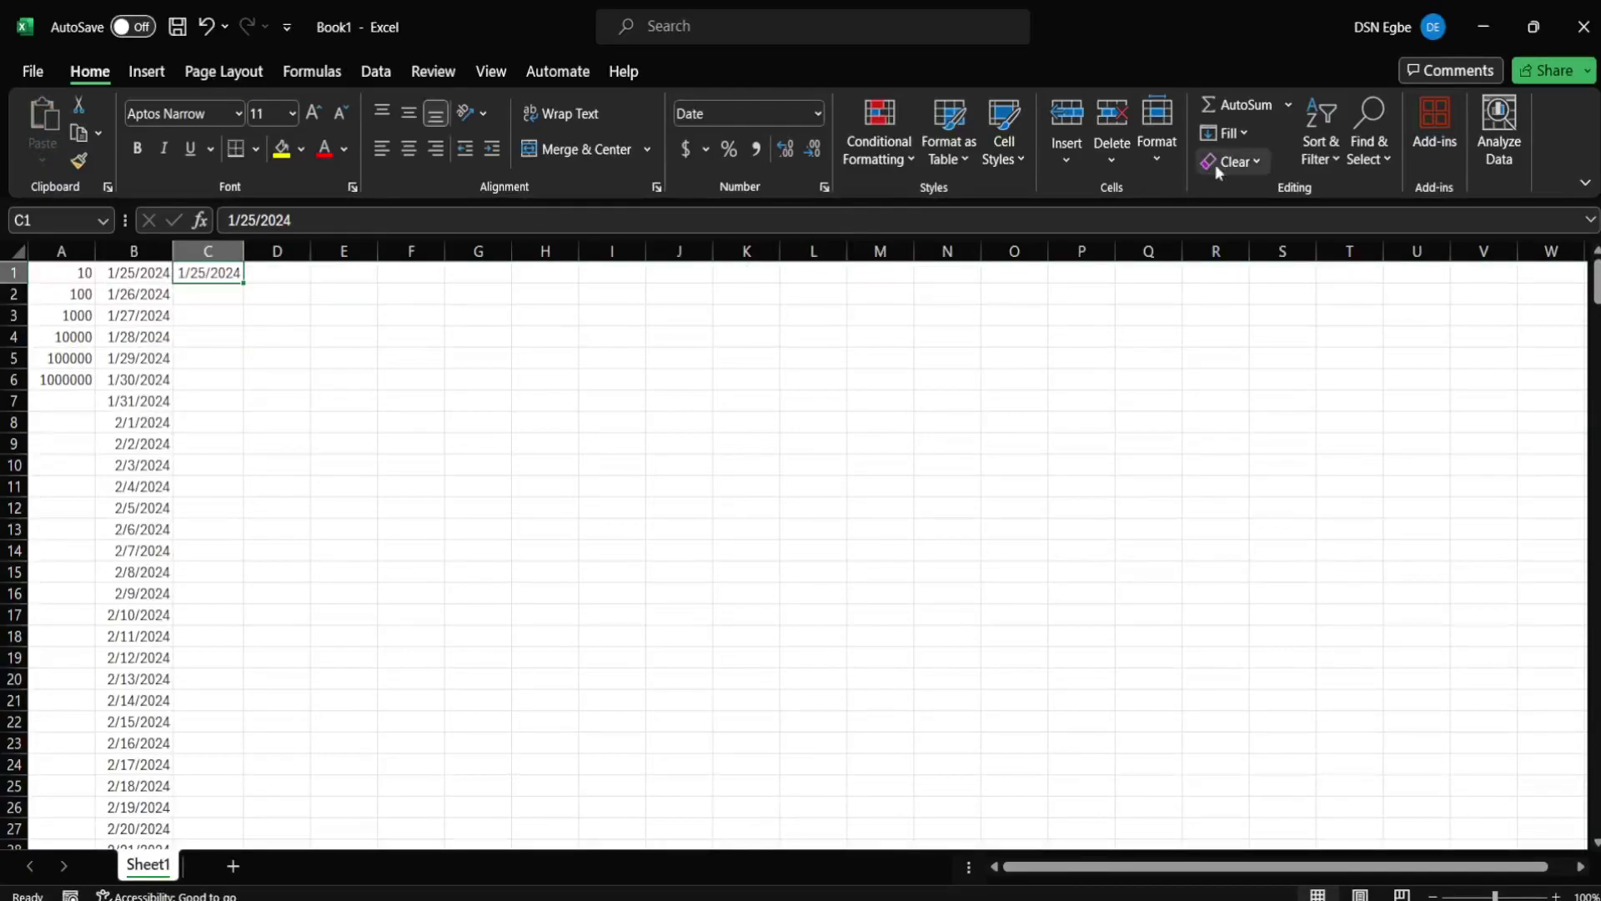
- Try to fill a weekday date series in rows from cell C1 with stop value 12/25/2024, and undo it
left_click(1238, 141)
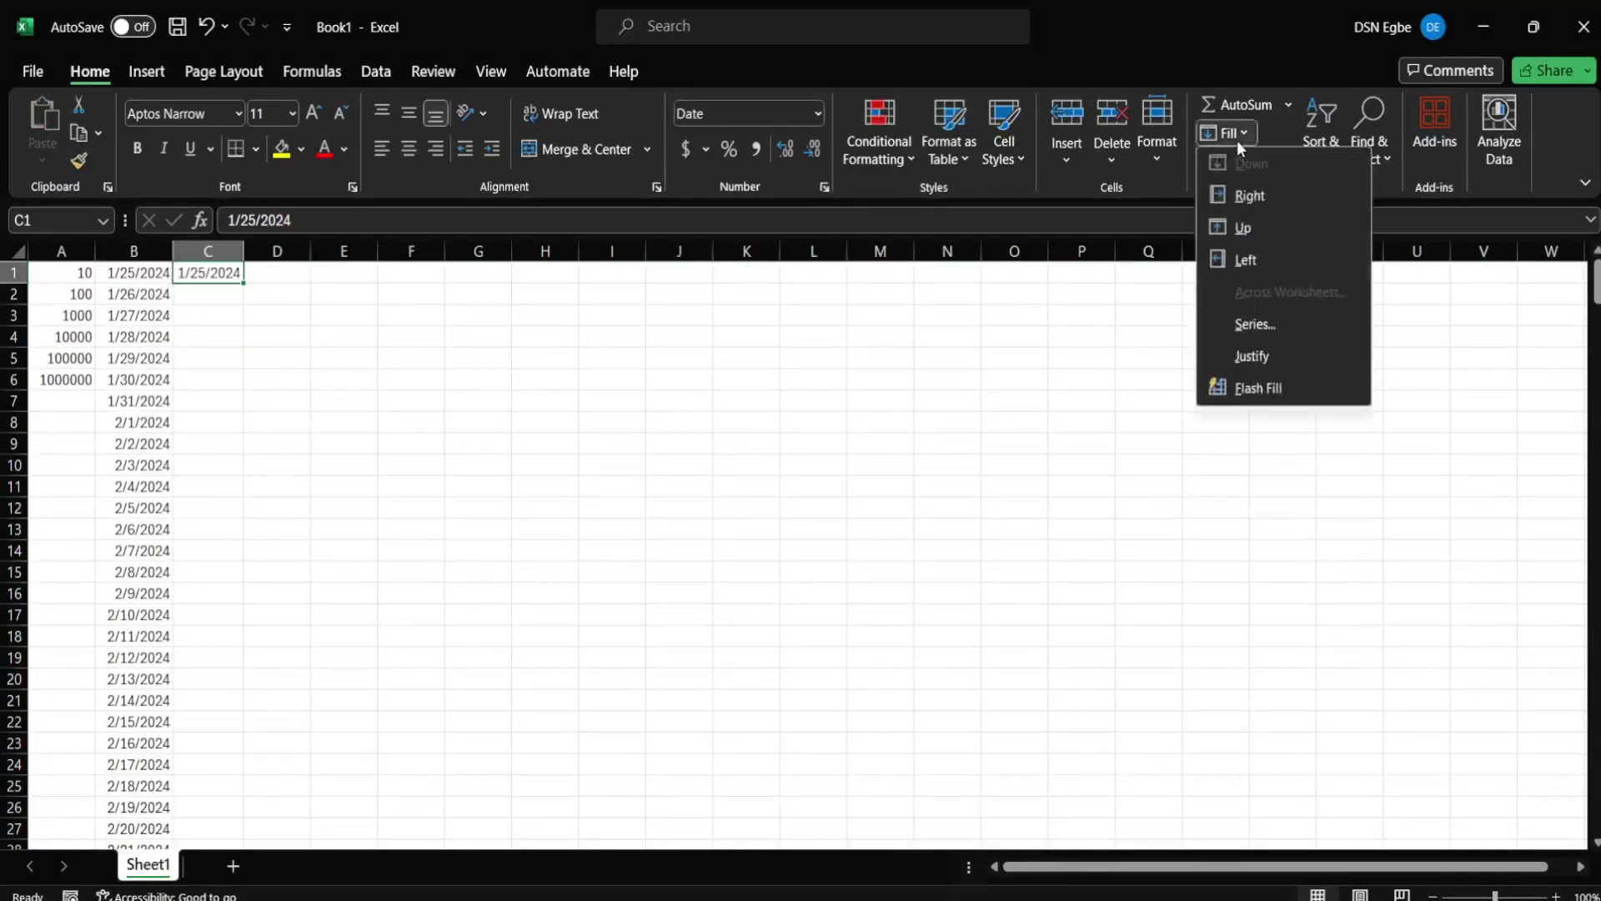
left_click(1255, 324)
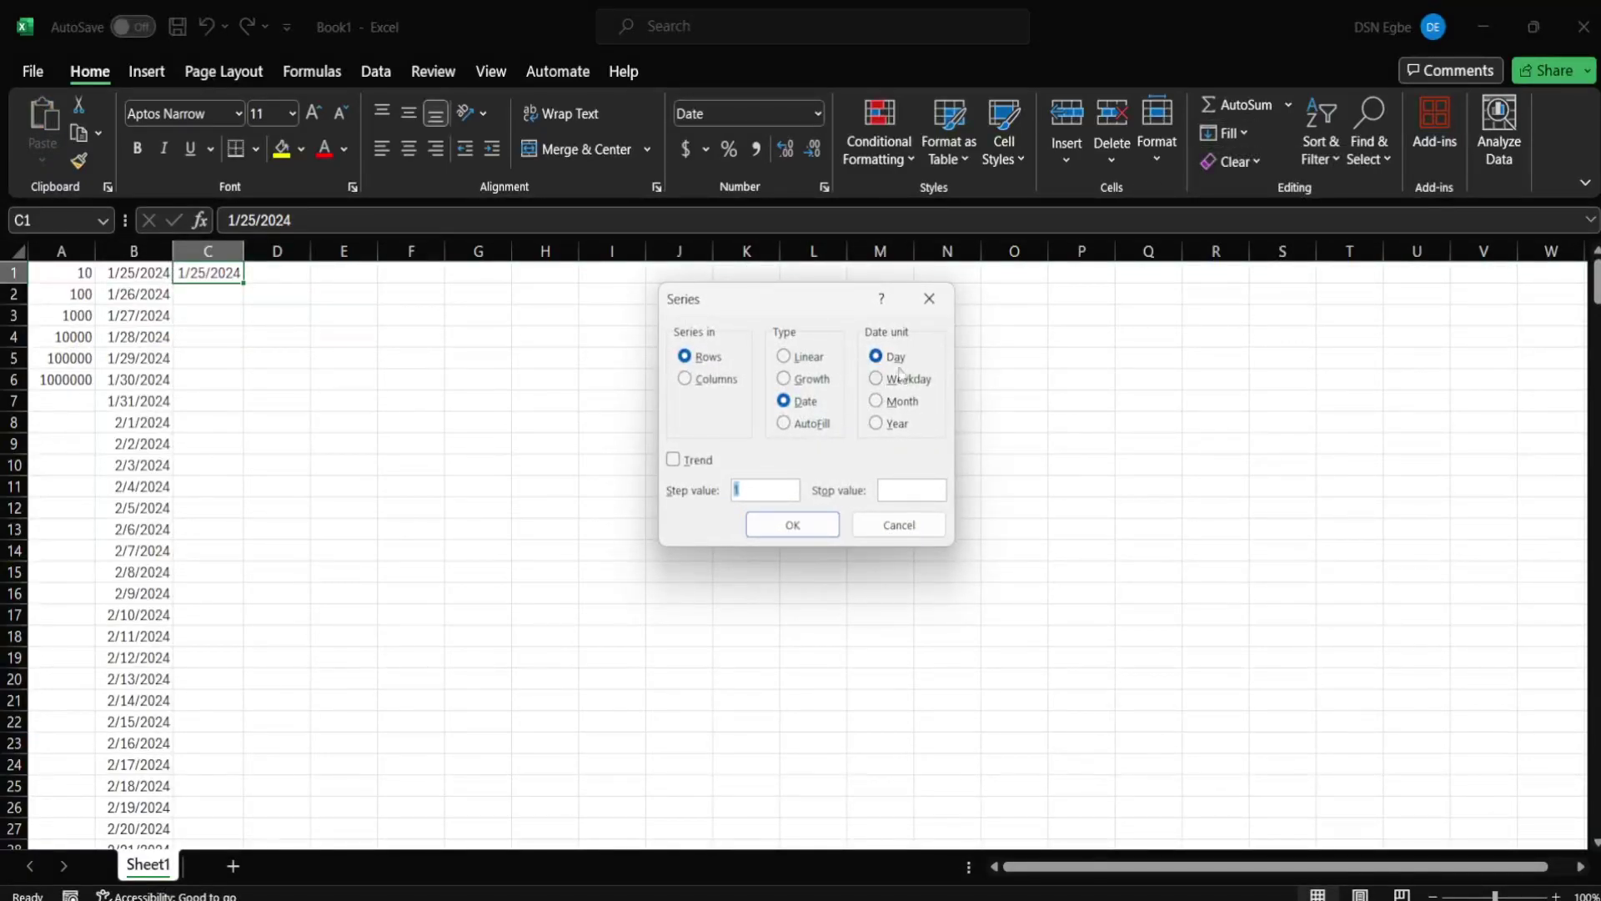
left_click(876, 382)
left_click(896, 489)
type("12/25/2024")
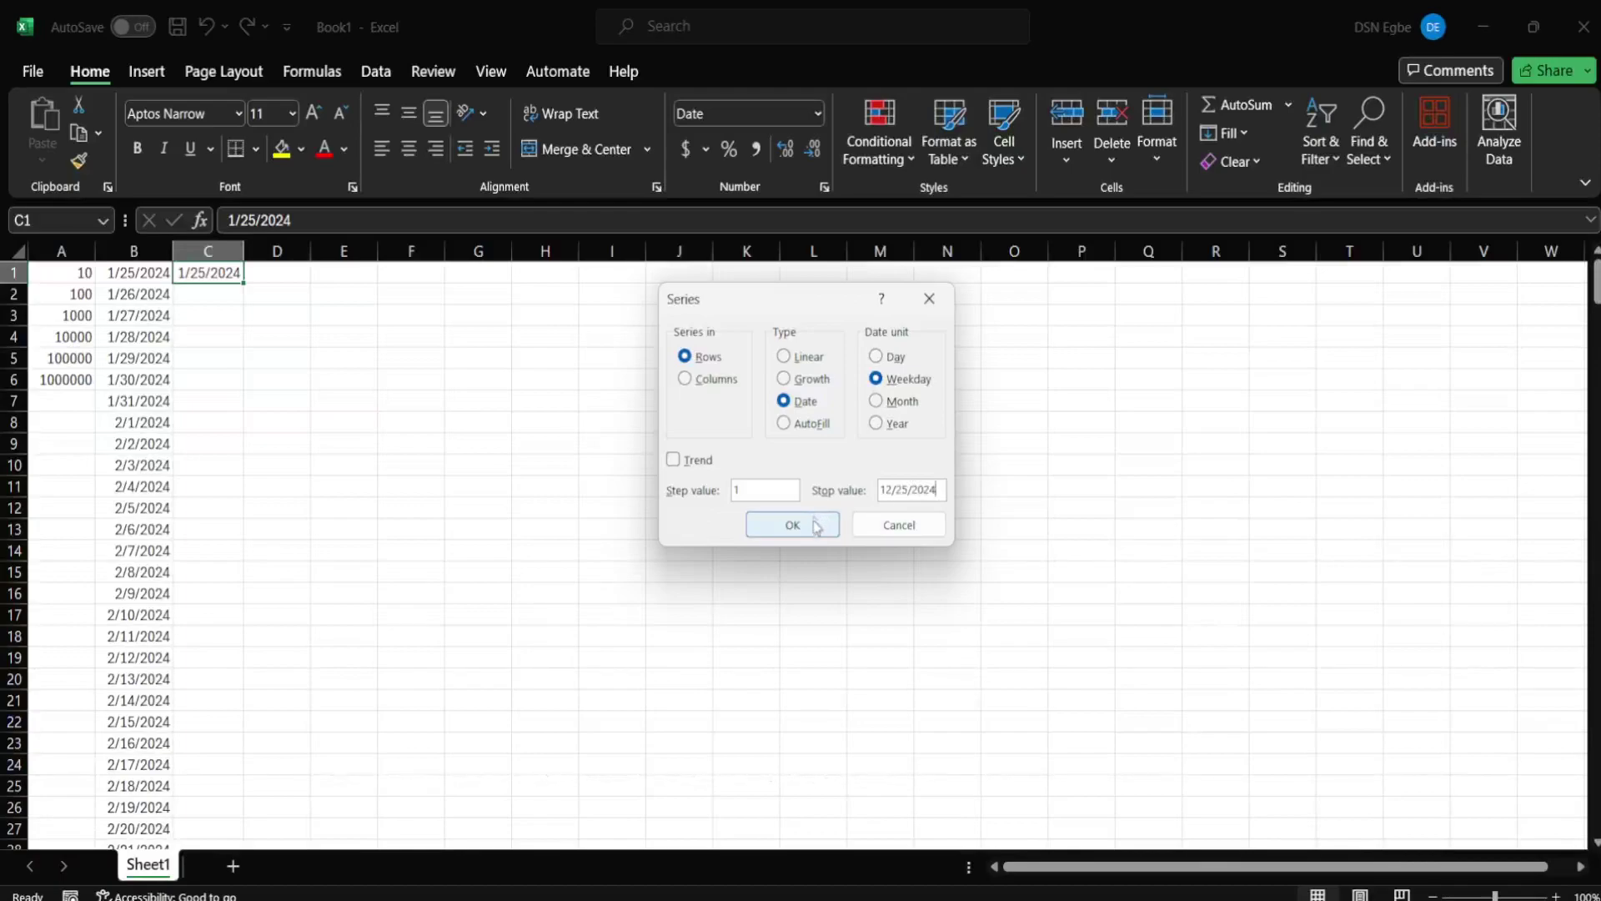
left_click(816, 524)
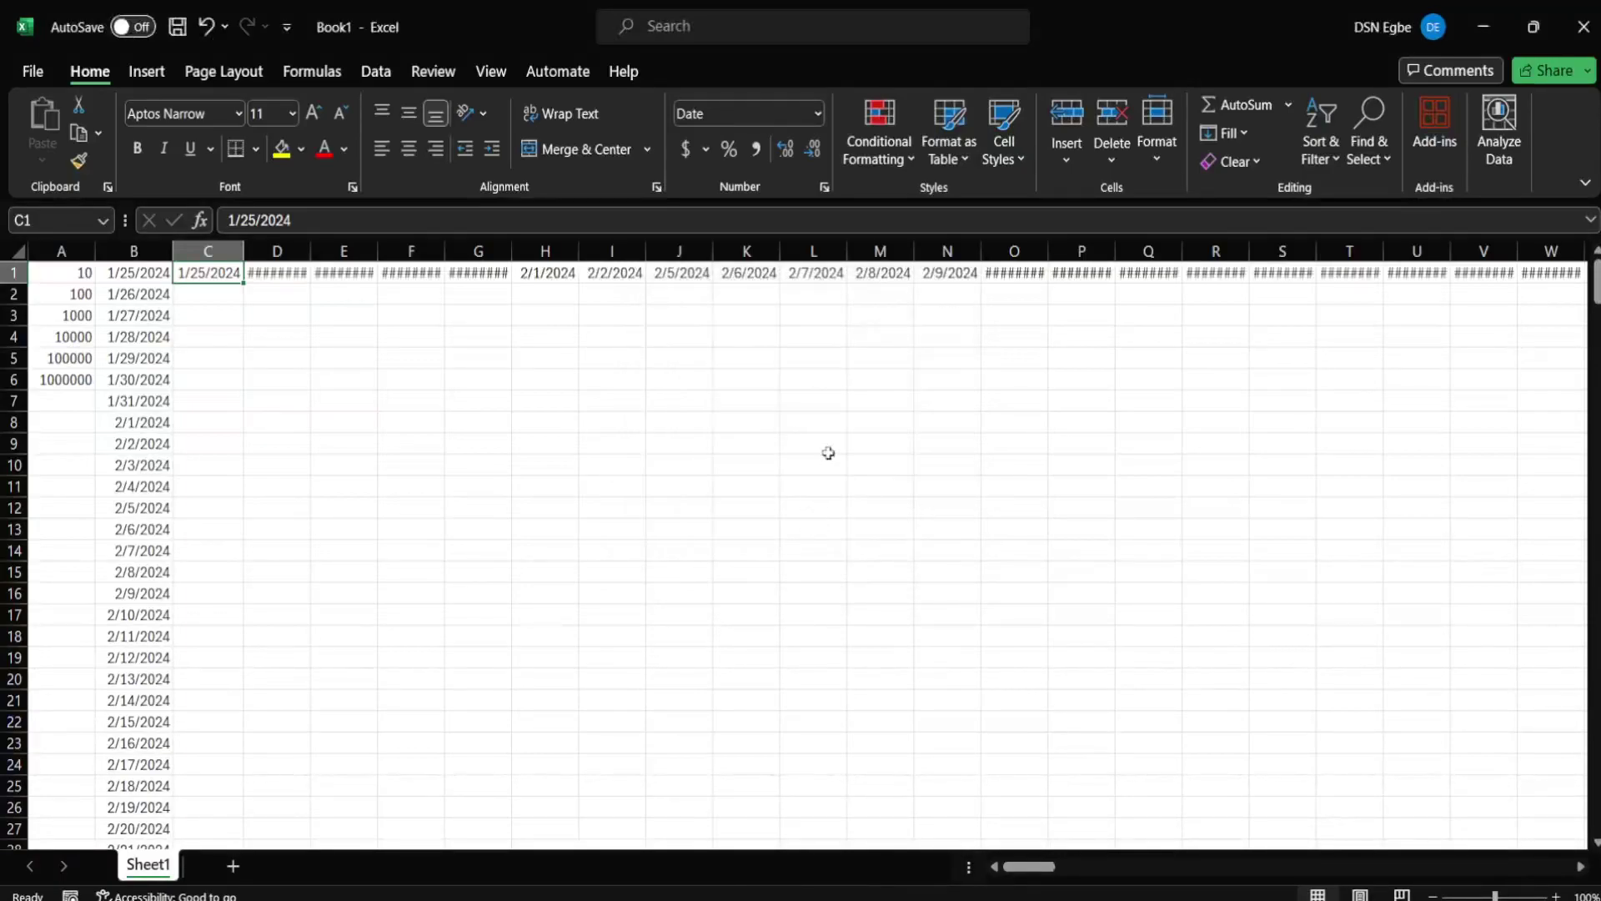
key("ctrl+z")
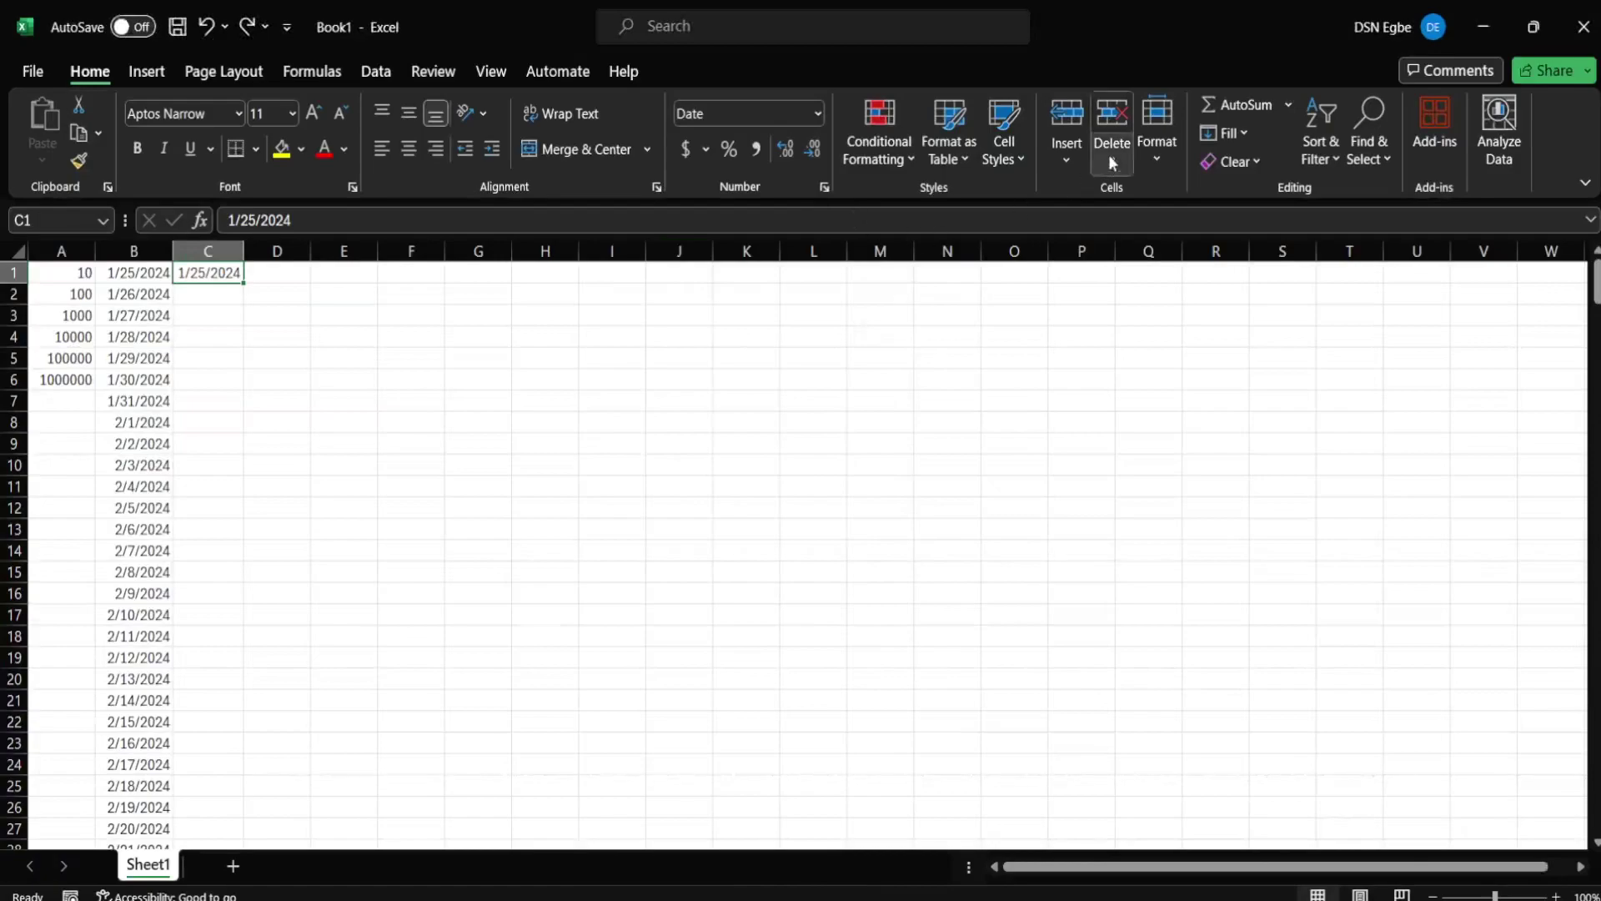
- Fill column C from cell C1 with a weekday date series in columns, using stop value 12/25/2024
left_click(1224, 137)
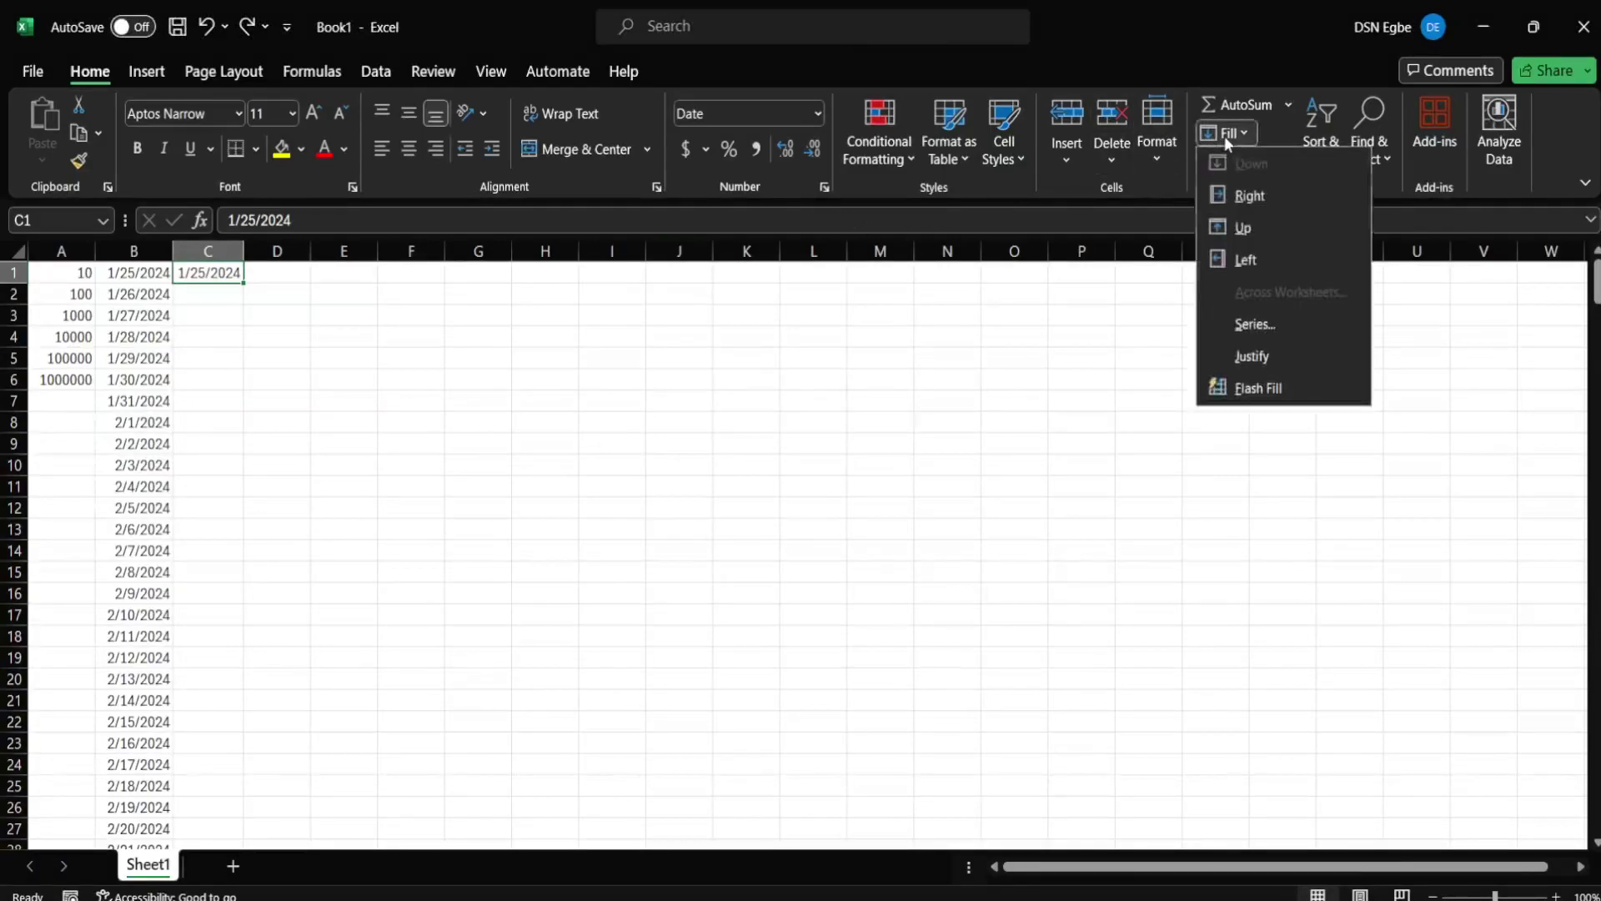
left_click(1253, 325)
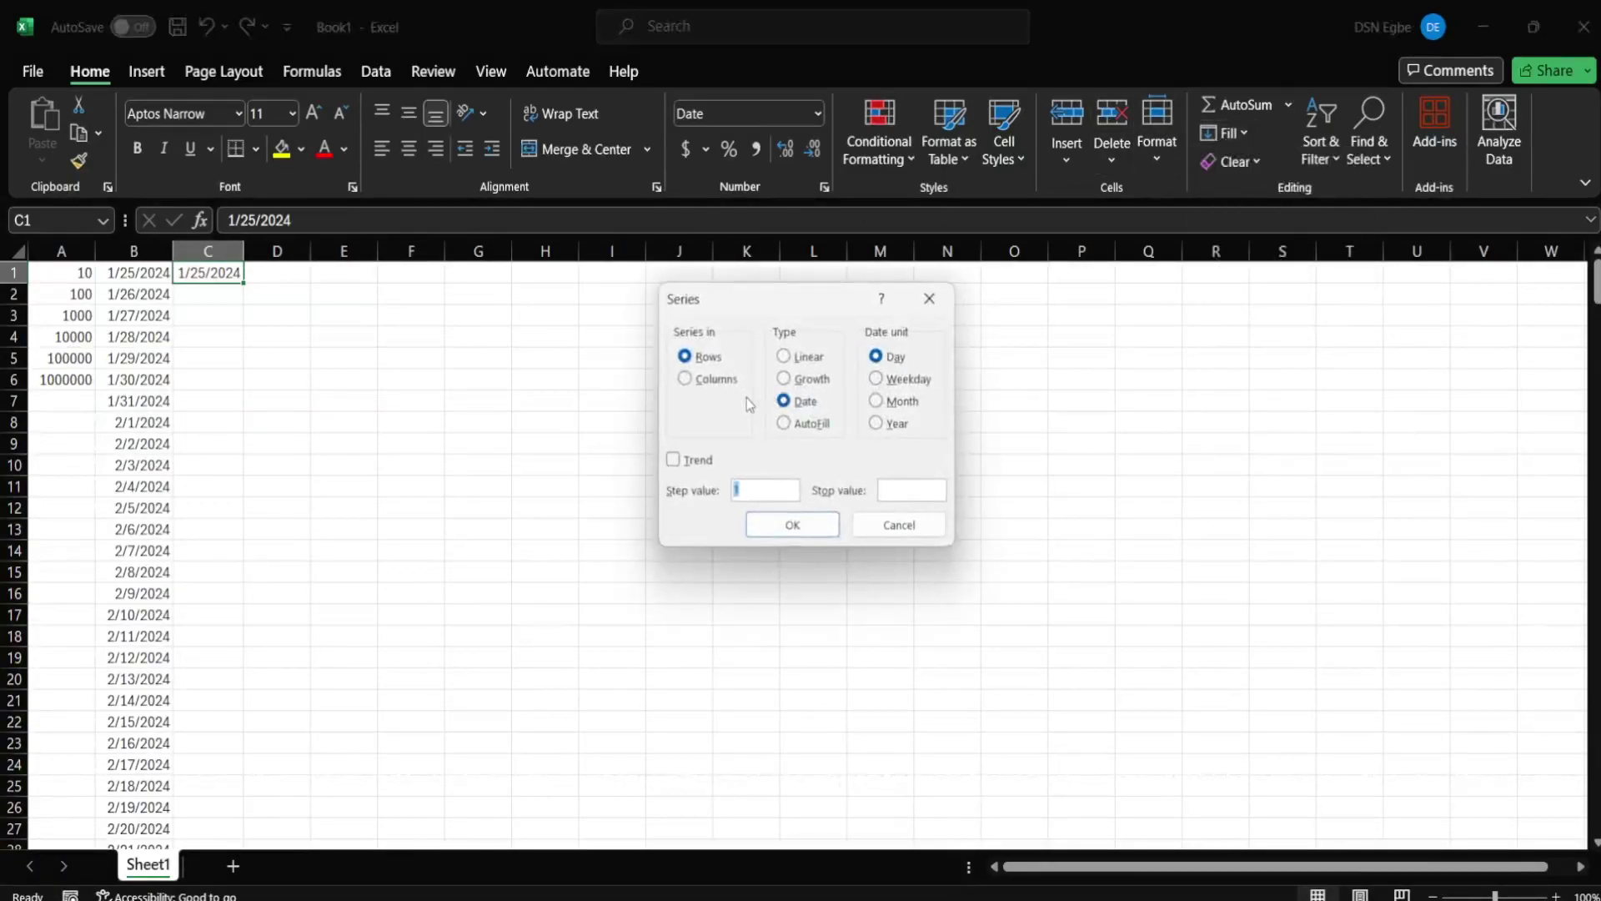
left_click(719, 380)
left_click(904, 380)
left_click(903, 494)
type("12/25/2024")
left_click(810, 524)
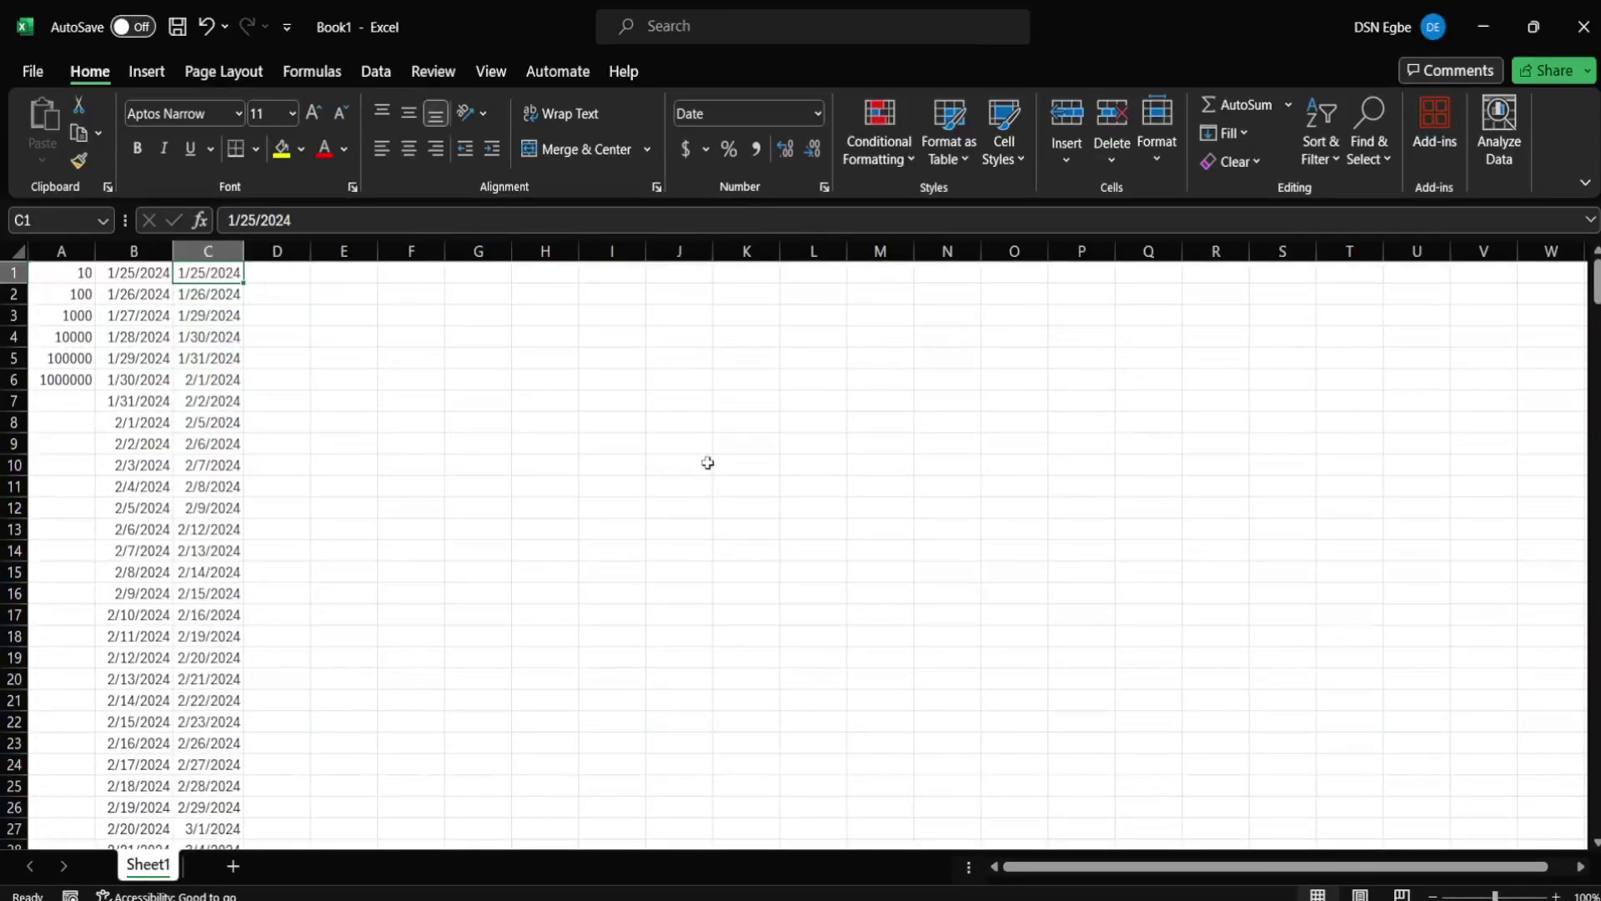
- Undo the weekday series in column C and clear the start date from cell C1
key("ctrl+z")
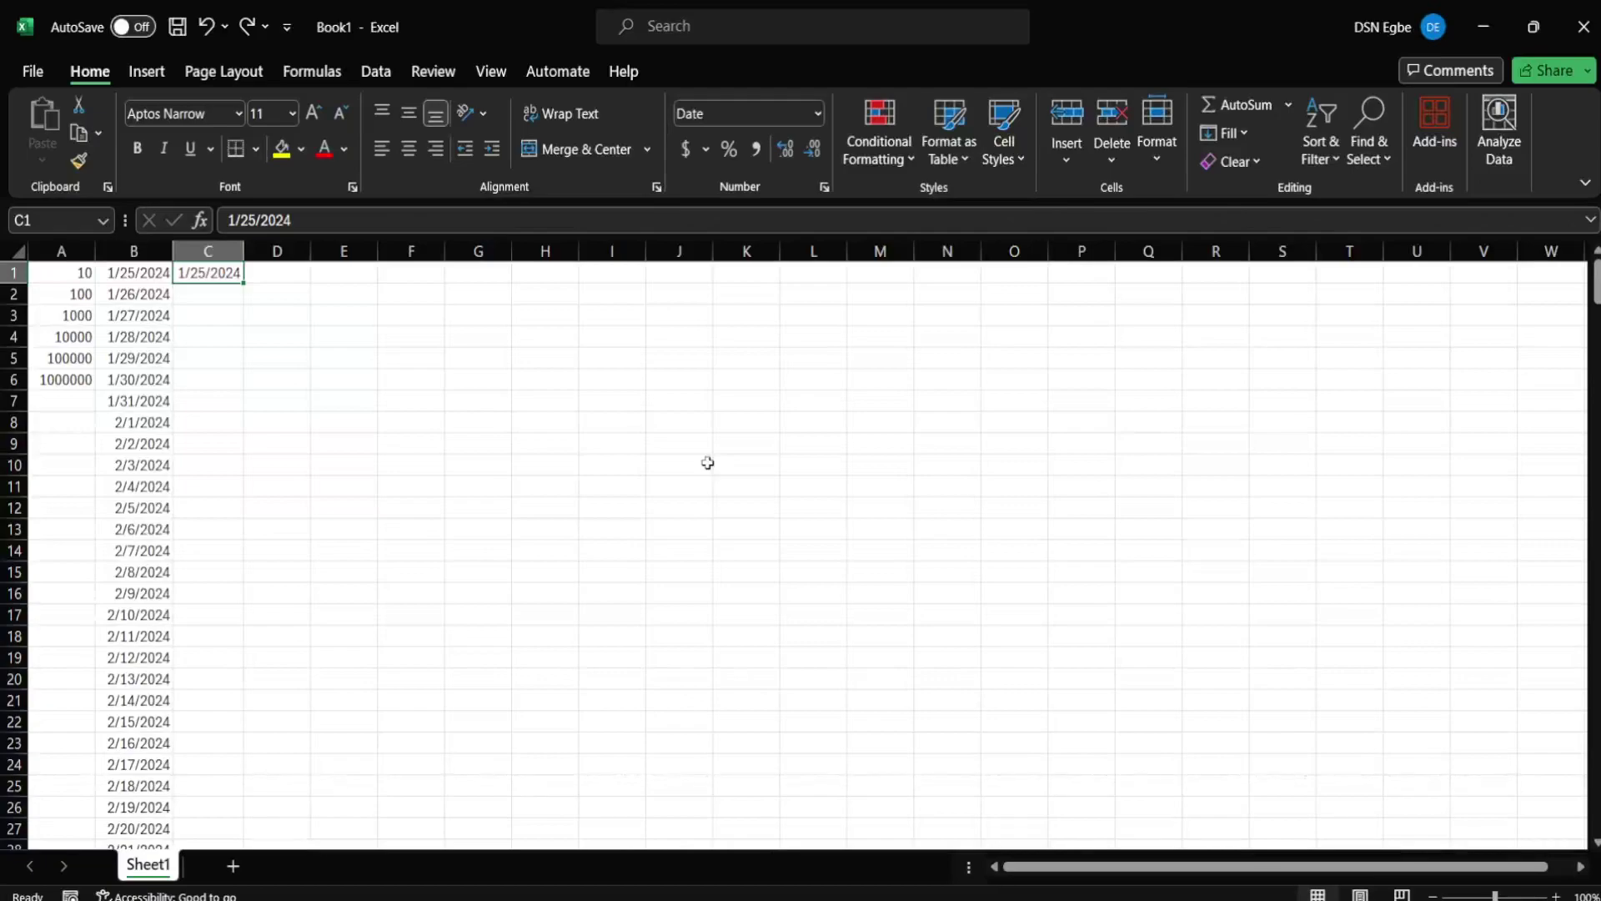
key("Delete")
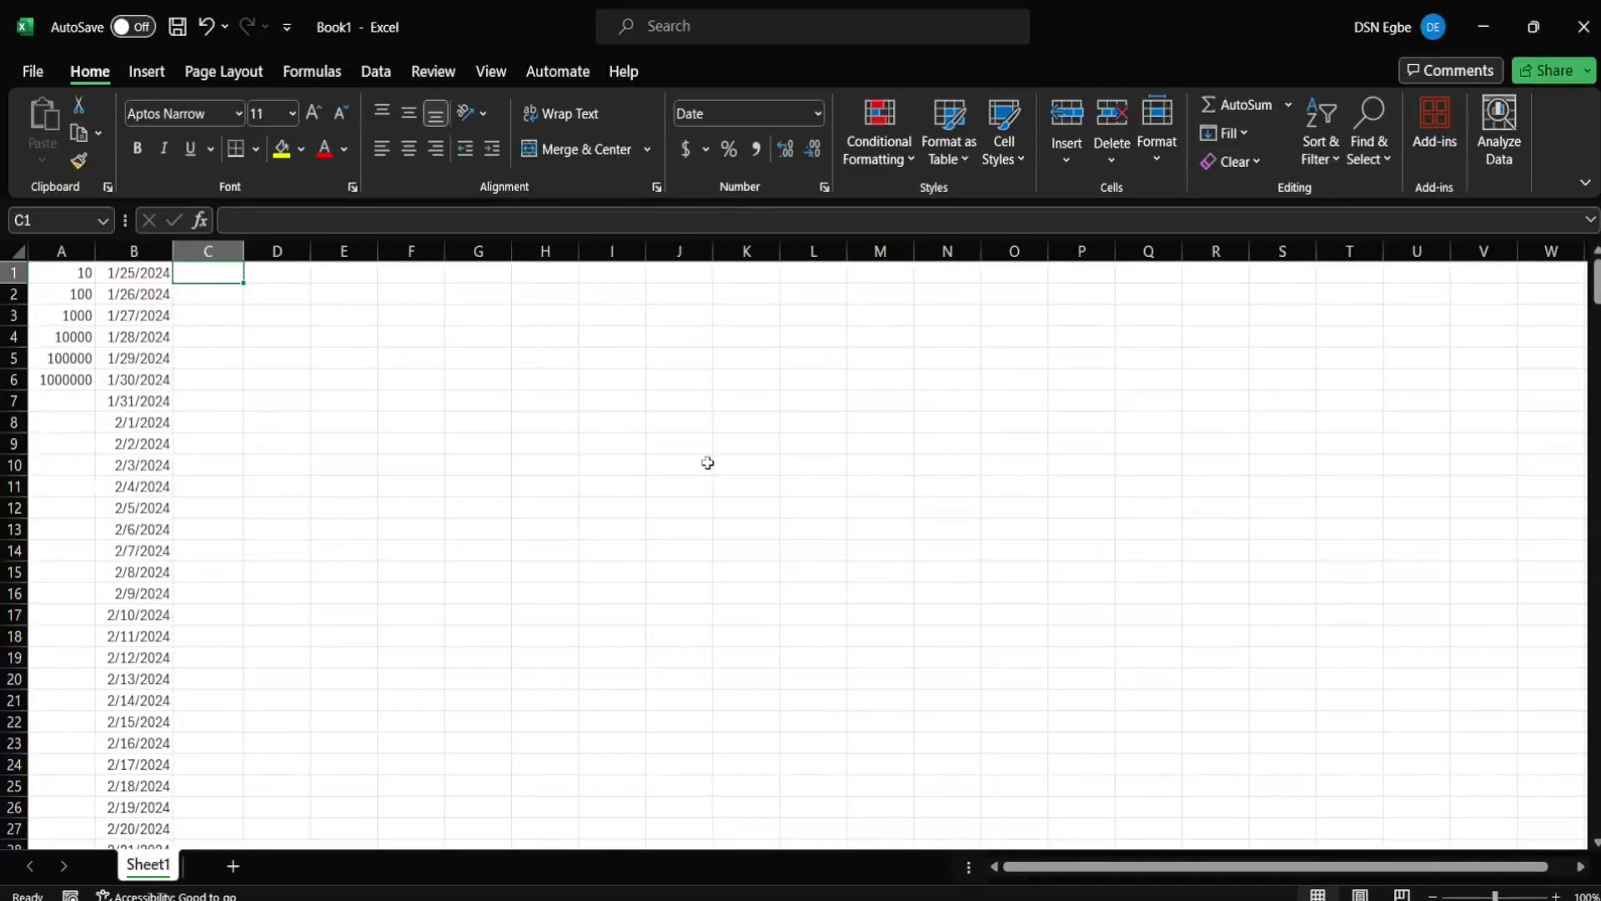
mouse_move(1186, 899)
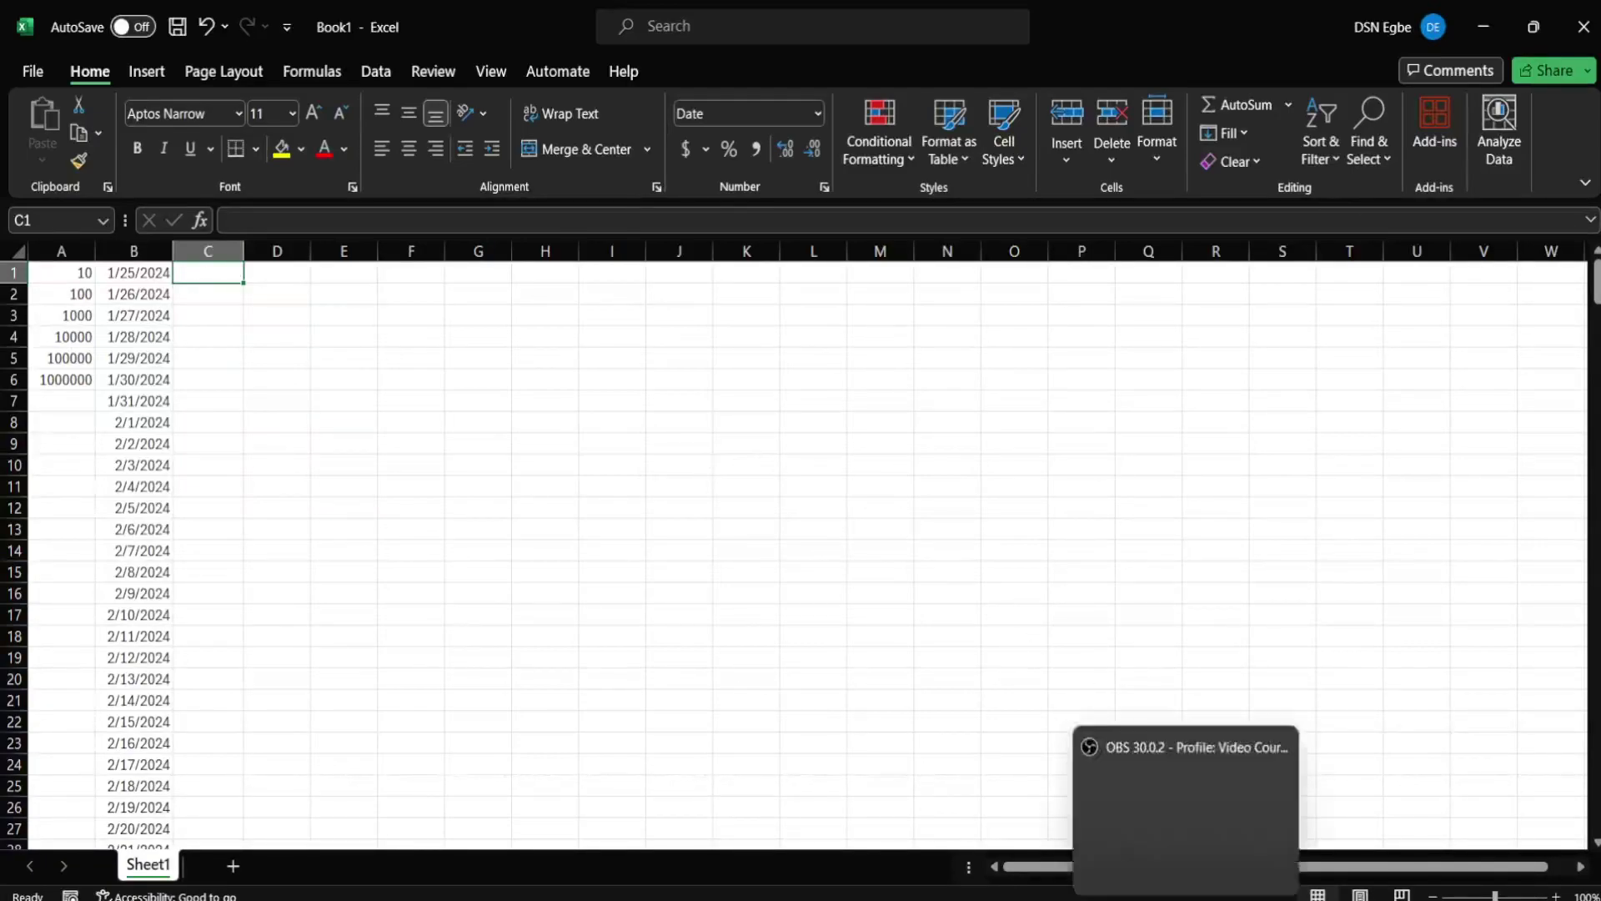